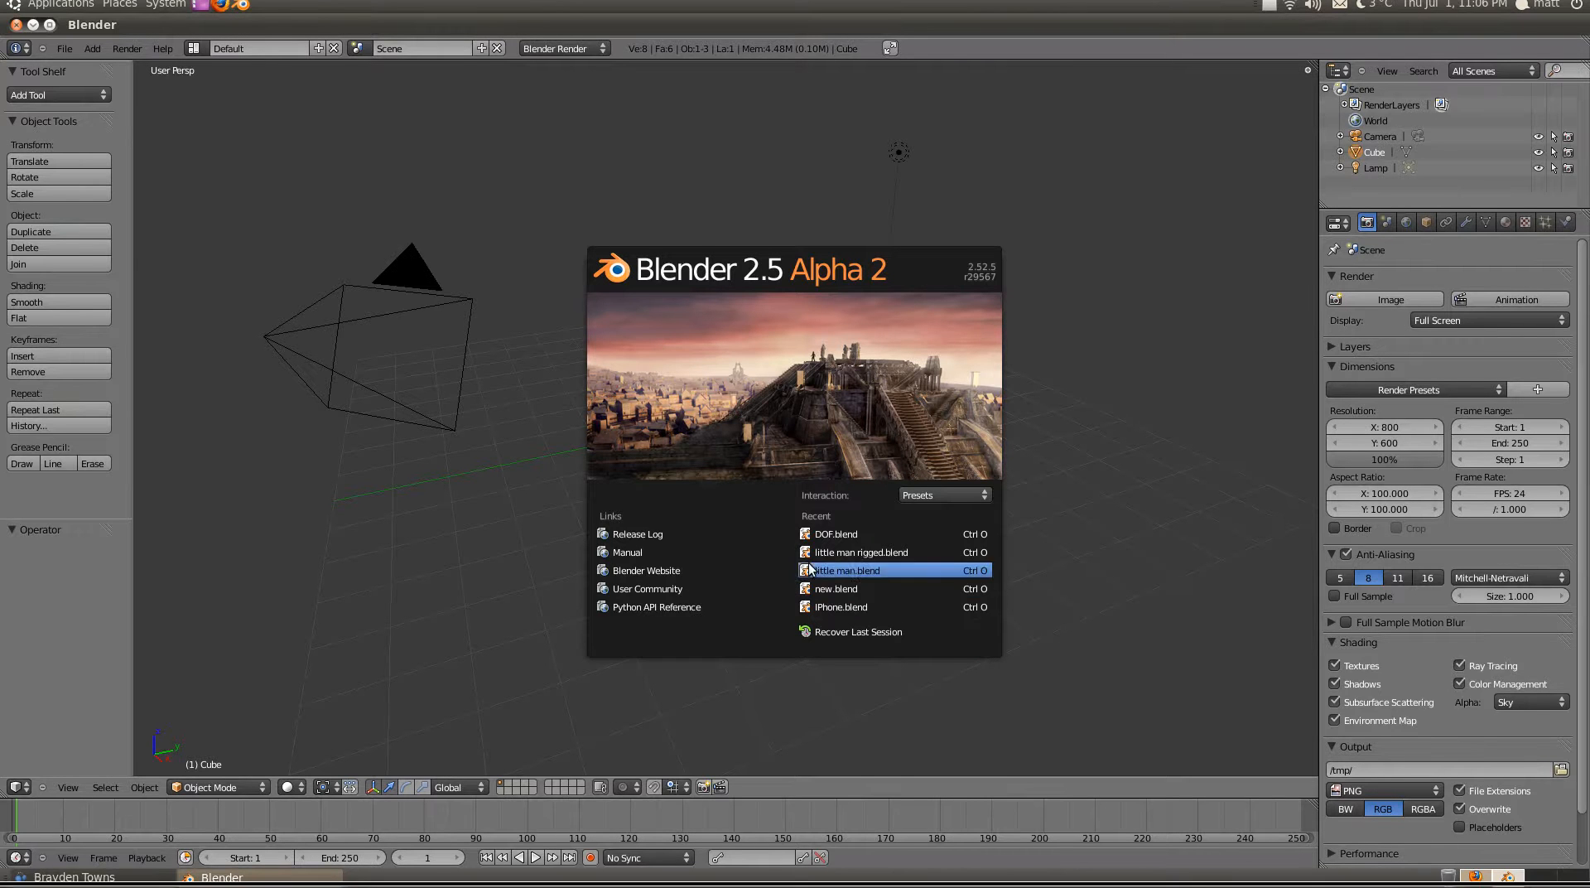
# - Open the recent file DOF.blend and view its spheres from the right side and through the camera
pyautogui.click(830, 537)
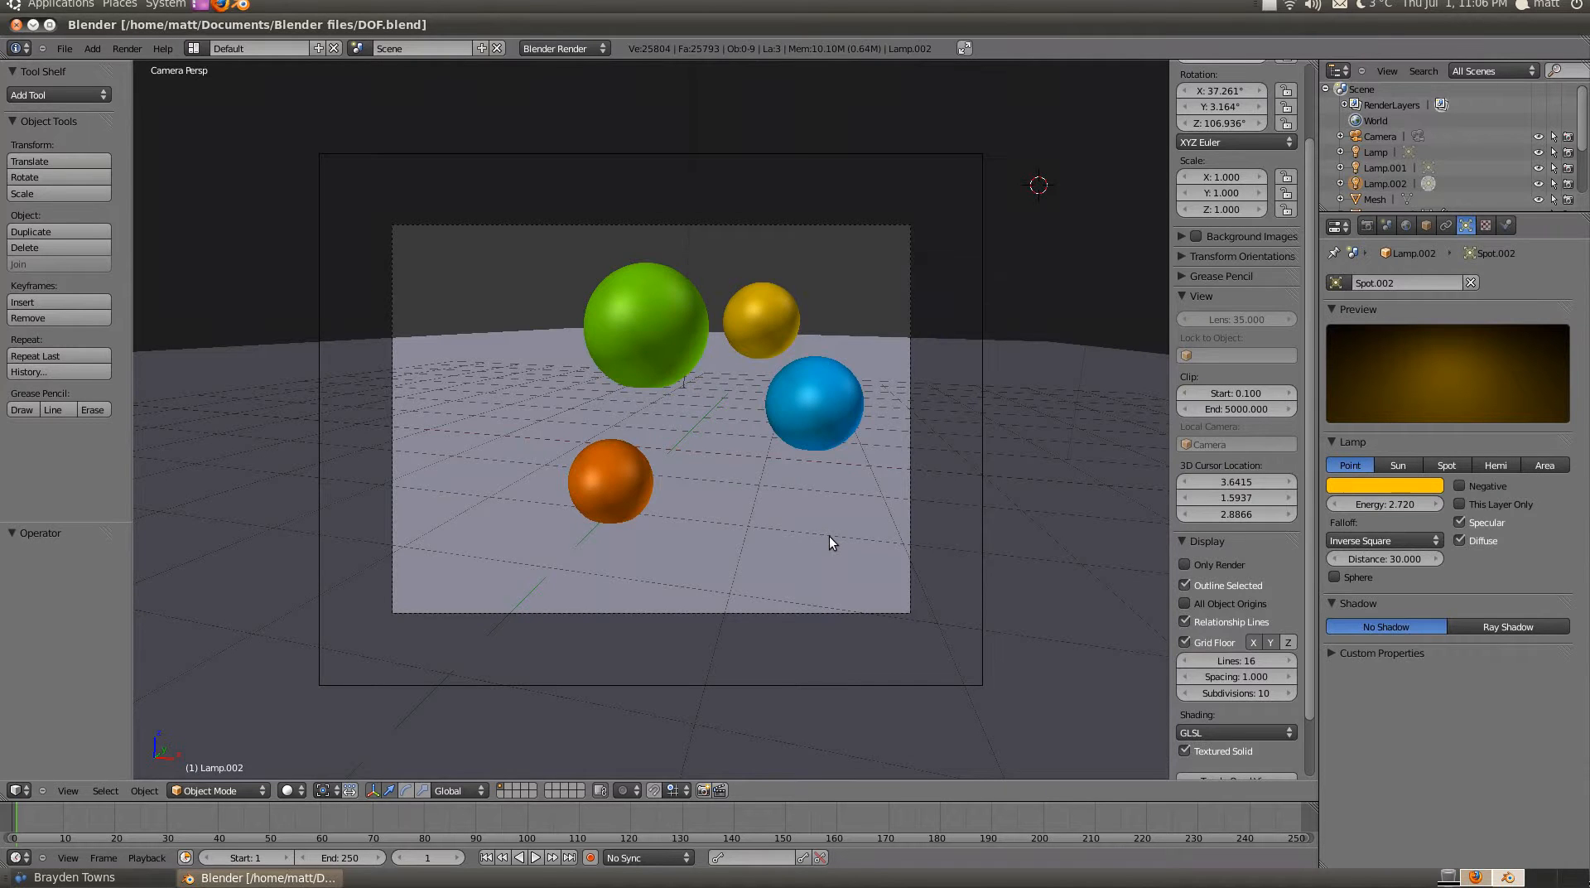
pyautogui.press('KP_3')
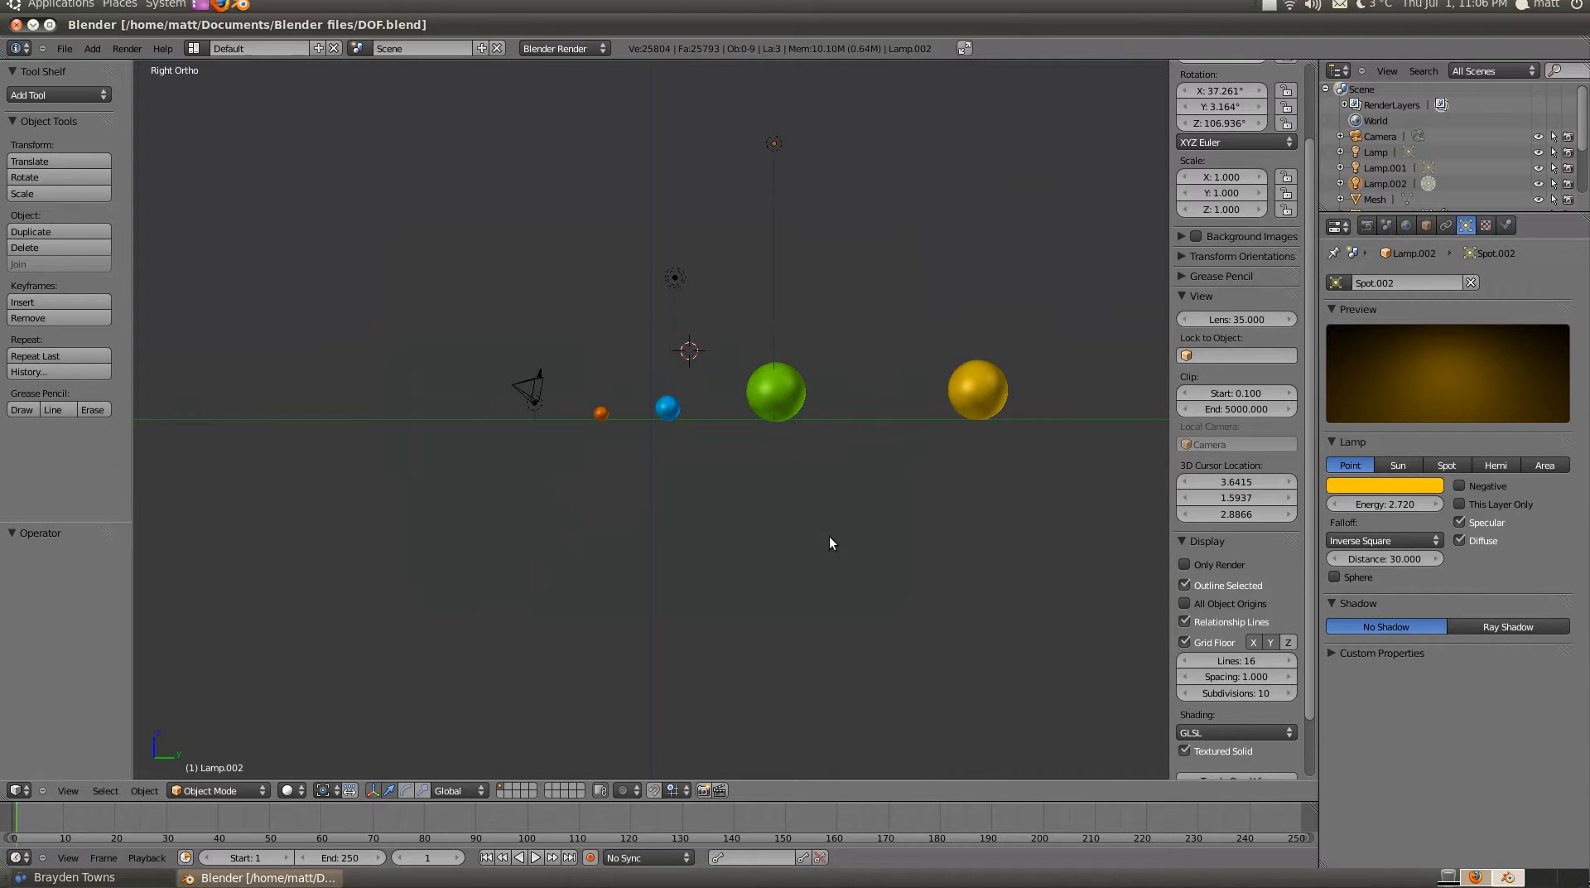
pyautogui.scroll(2, 480, 530)
pyautogui.scroll(-2, 707, 397)
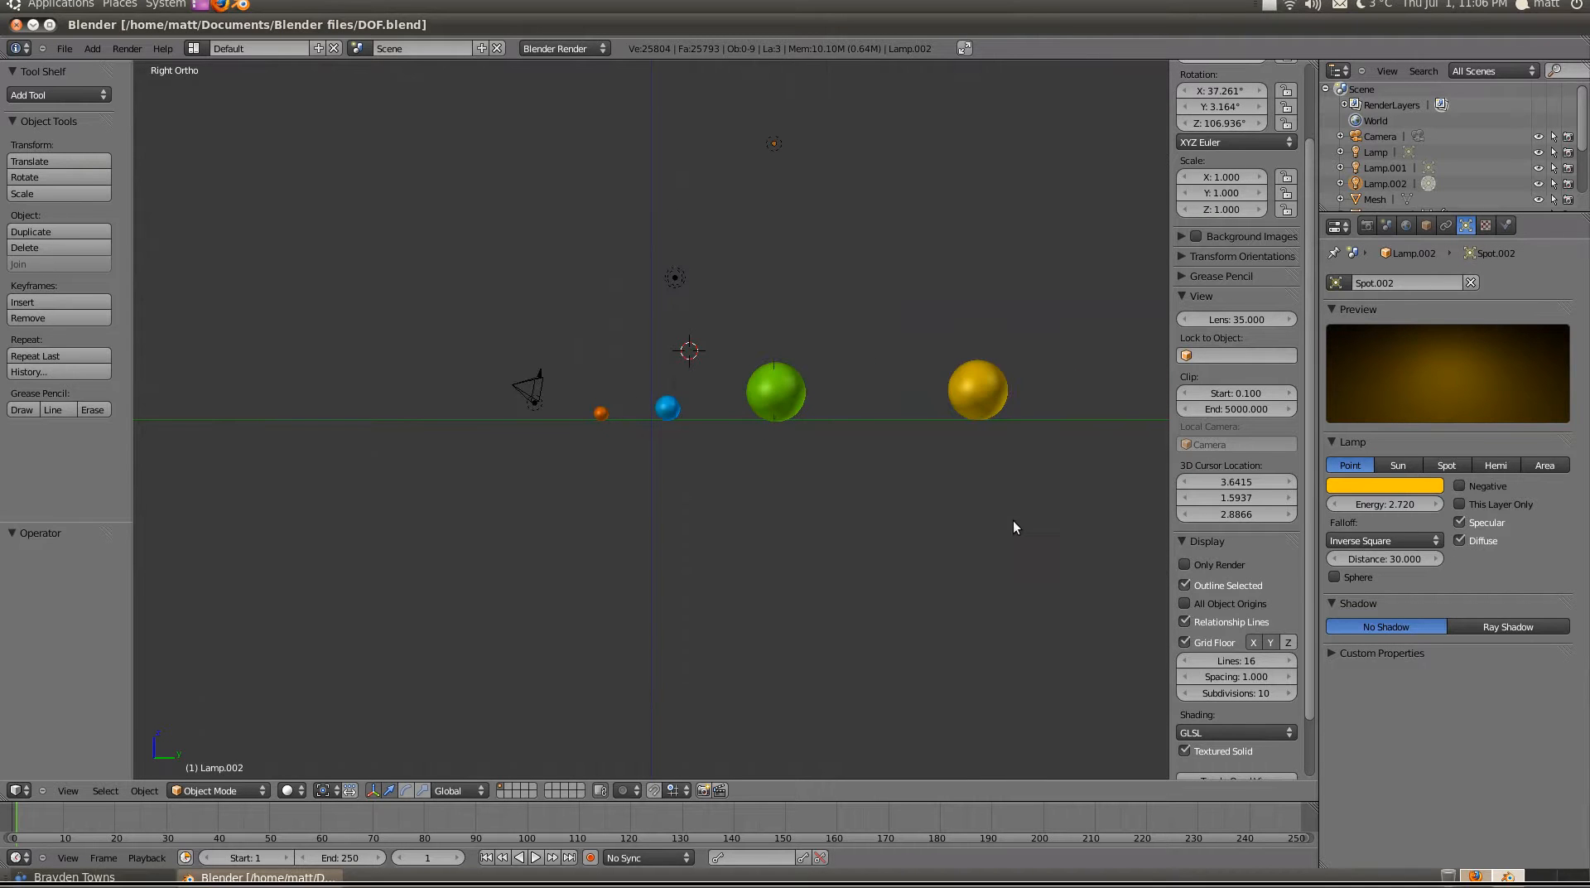
pyautogui.press('KP_0')
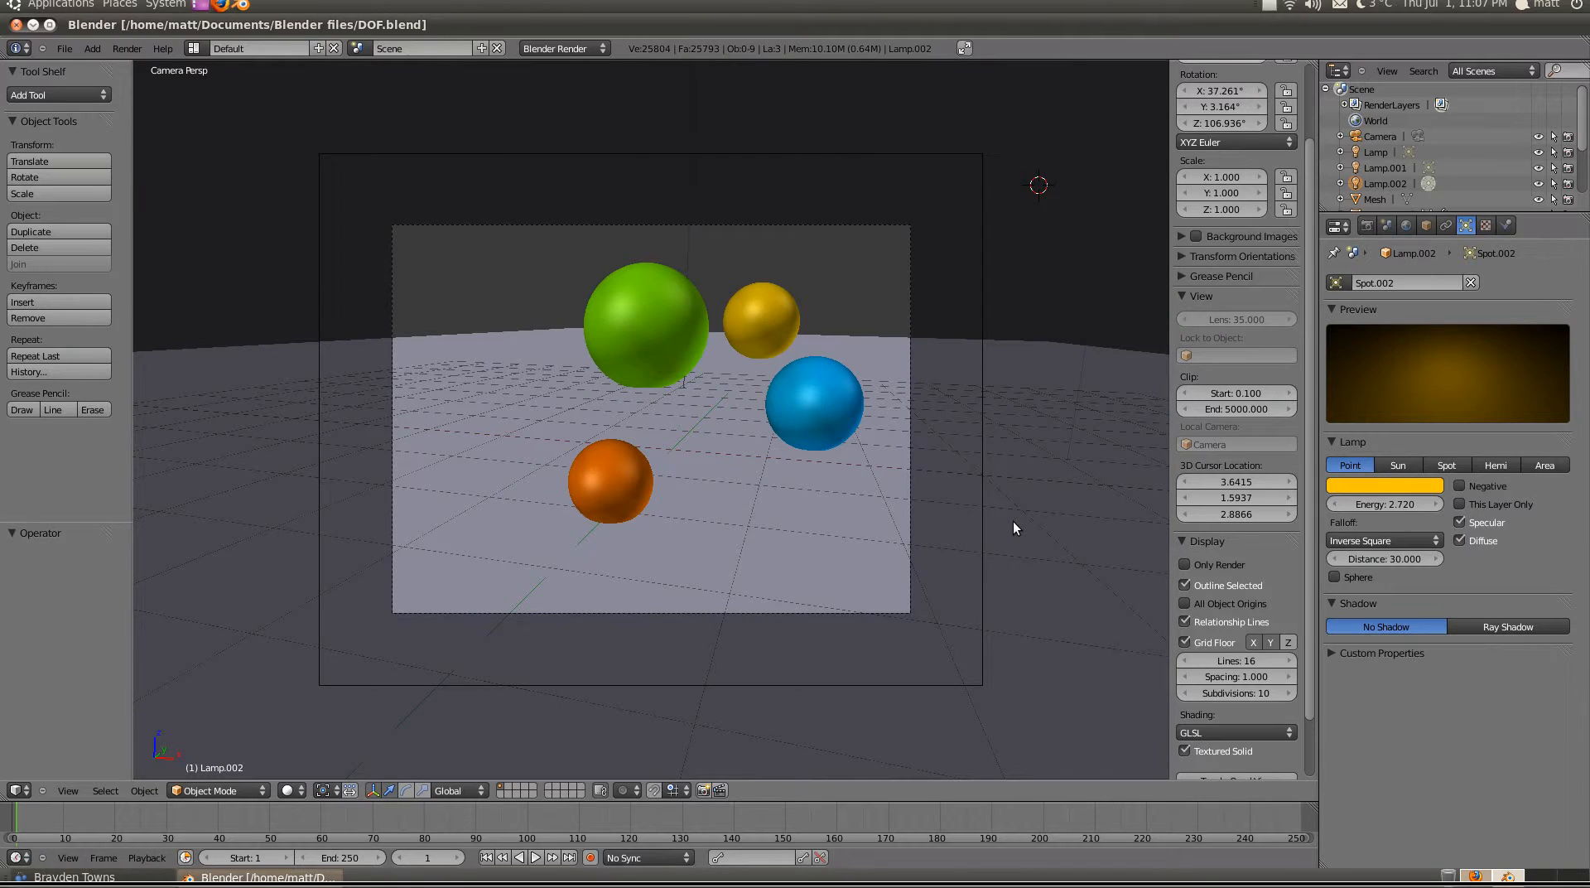
pyautogui.scroll(2, 1012, 519)
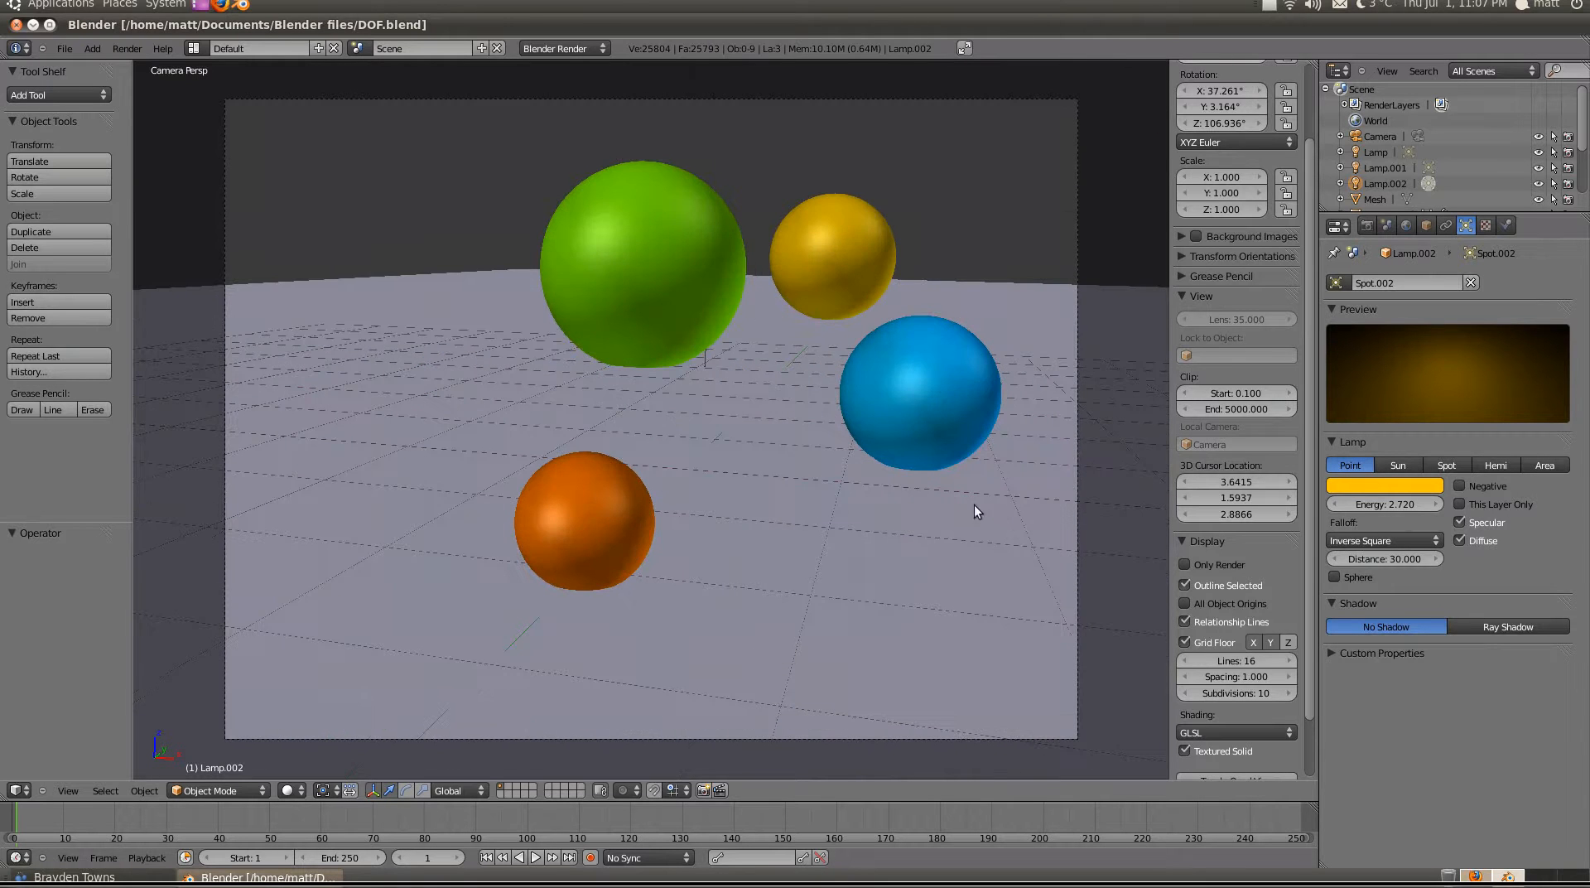
pyautogui.scroll(-2, 960, 507)
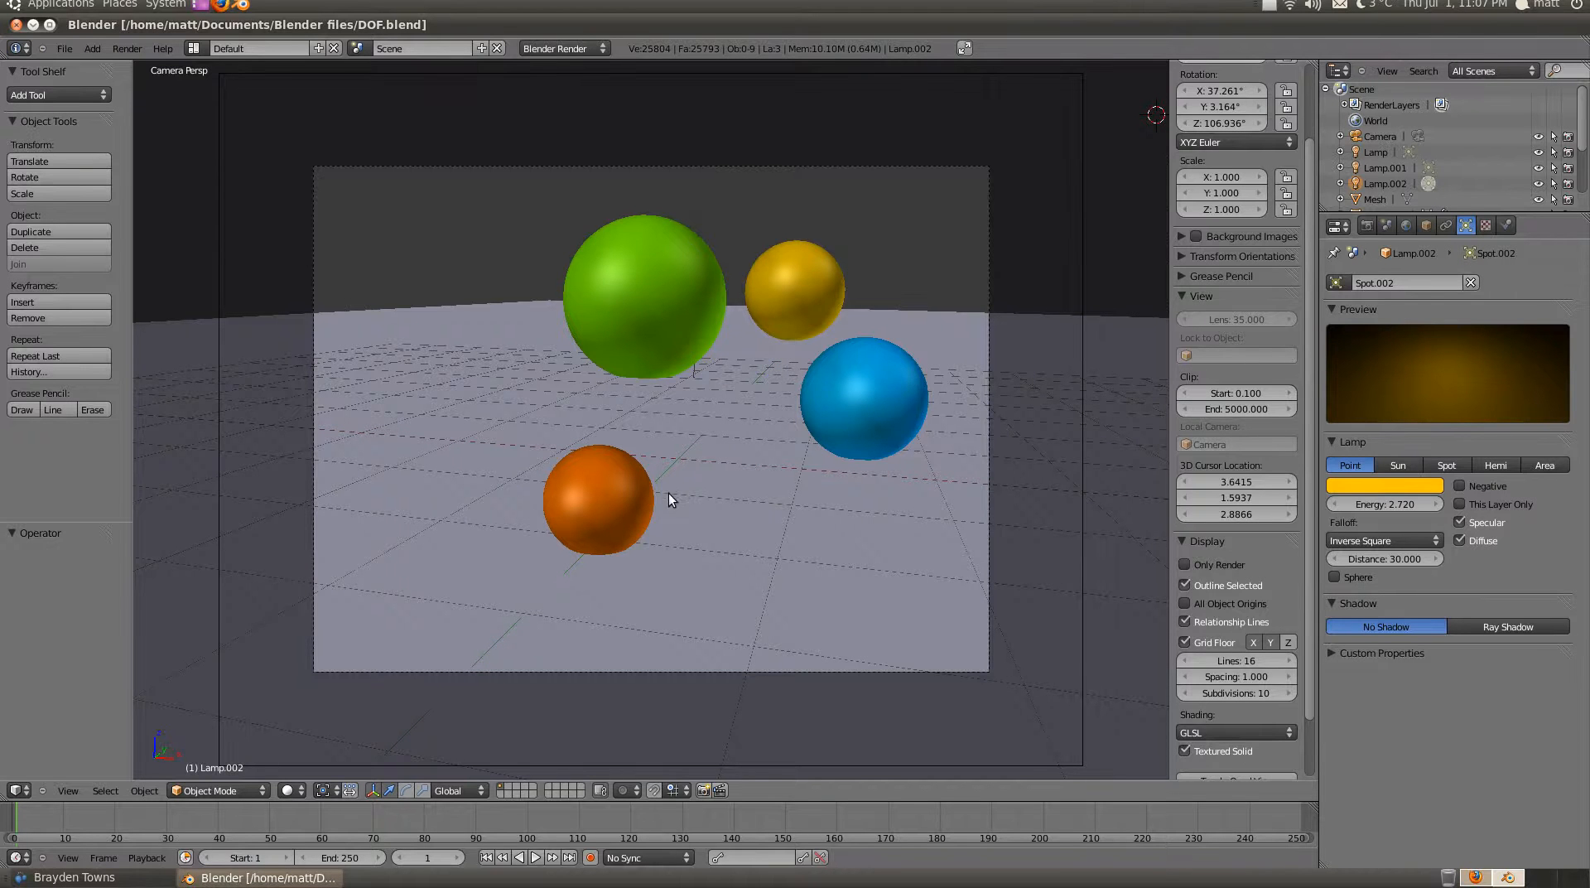
# - Rename the orange sphere object as DOF
pyautogui.rightClick(649, 495)
pyautogui.scroll(-4, 1230, 470)
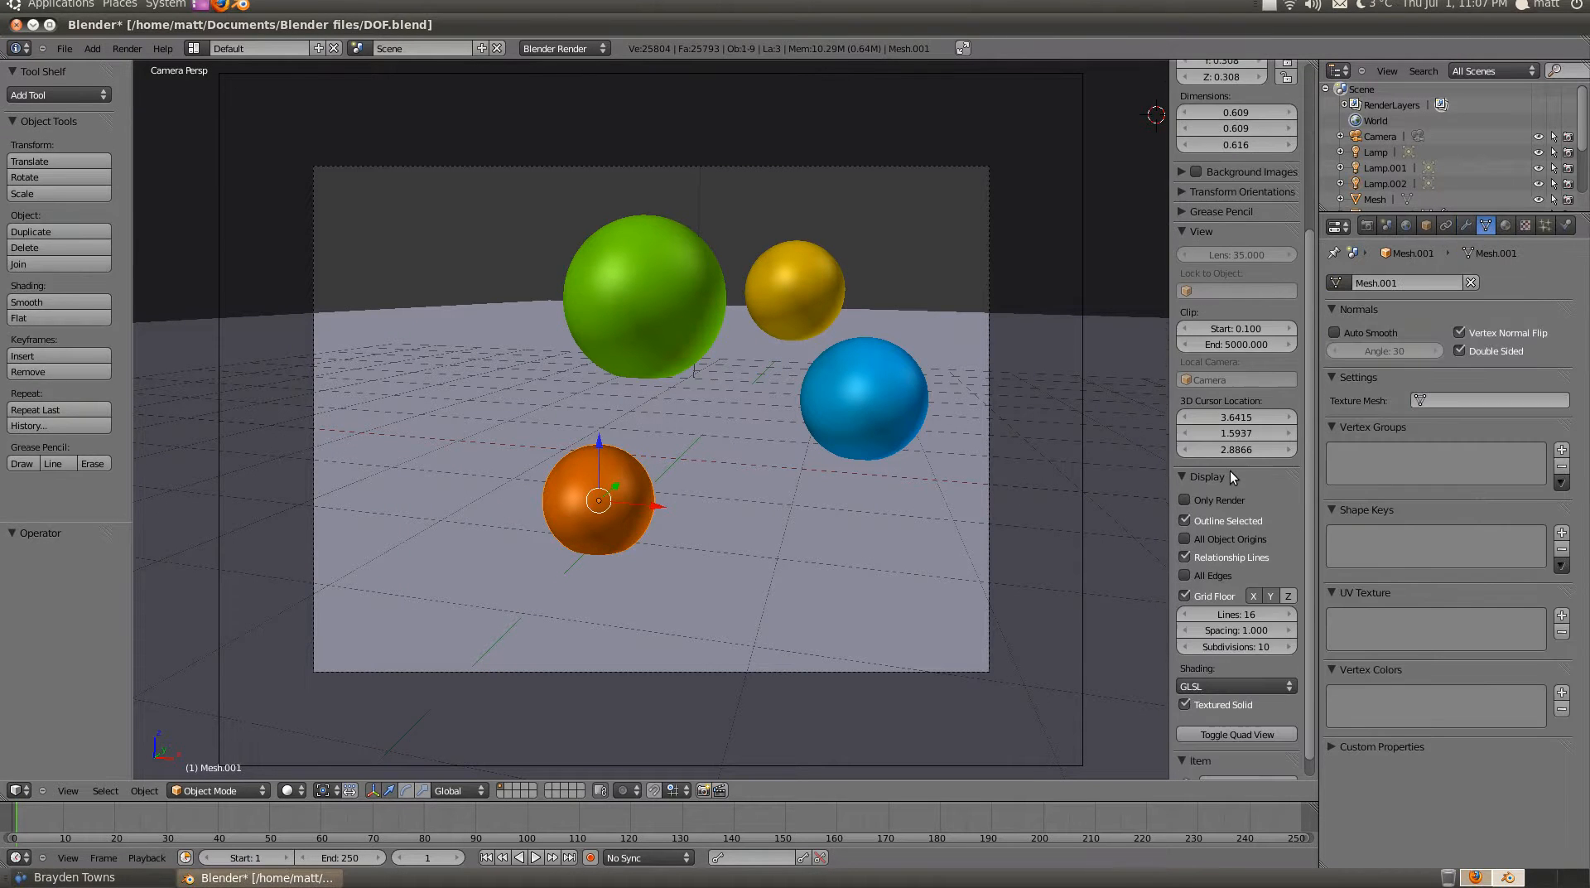
pyautogui.scroll(5, 1231, 471)
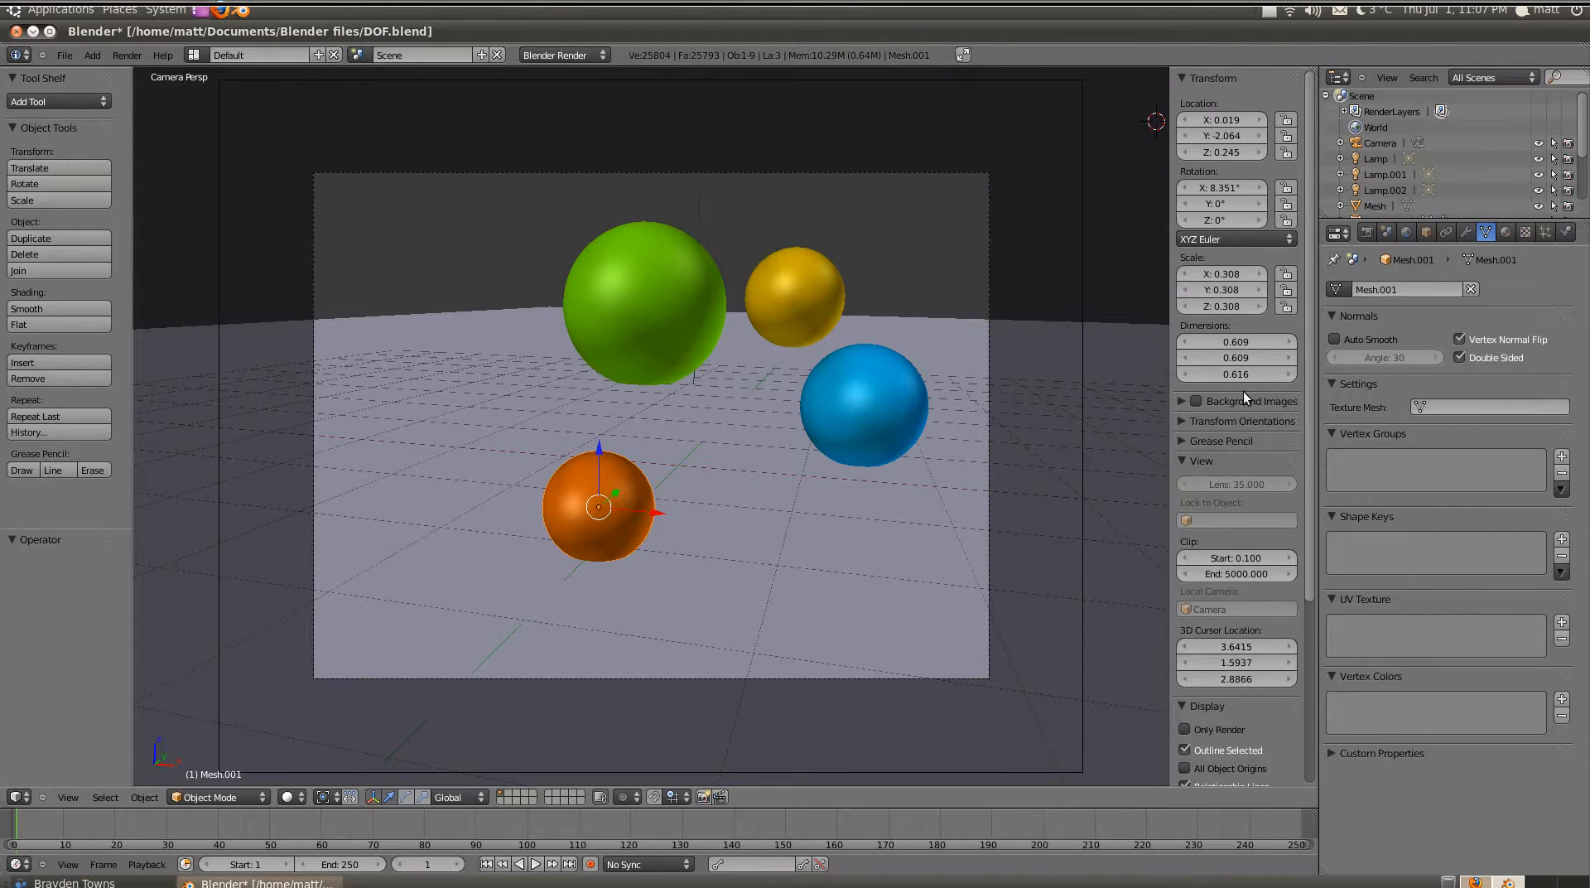
pyautogui.scroll(-5, 1244, 390)
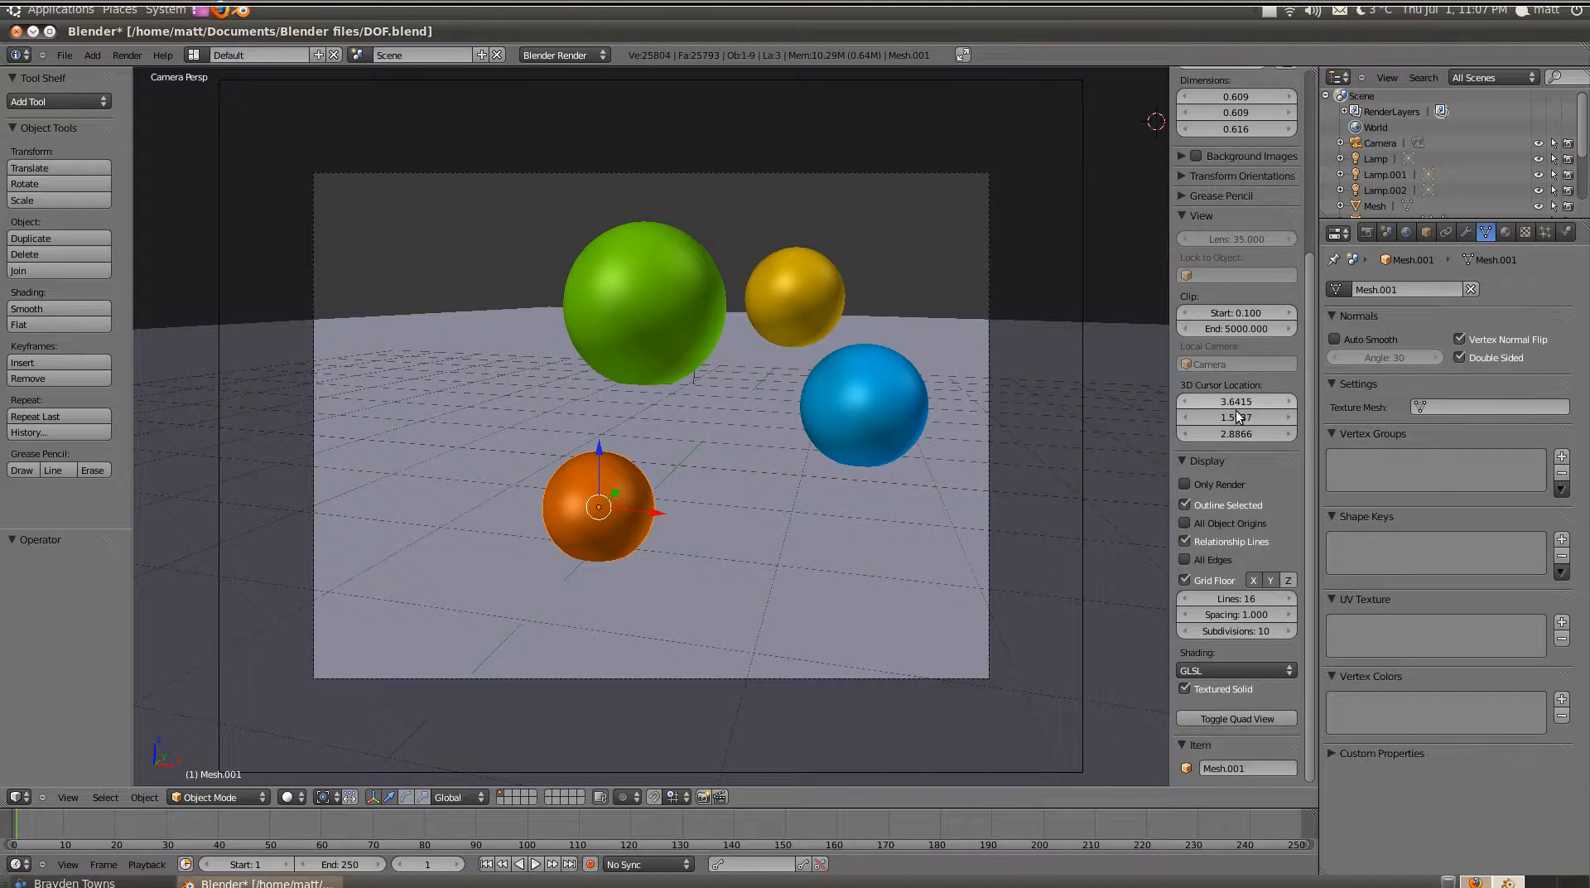
pyautogui.click(1243, 760)
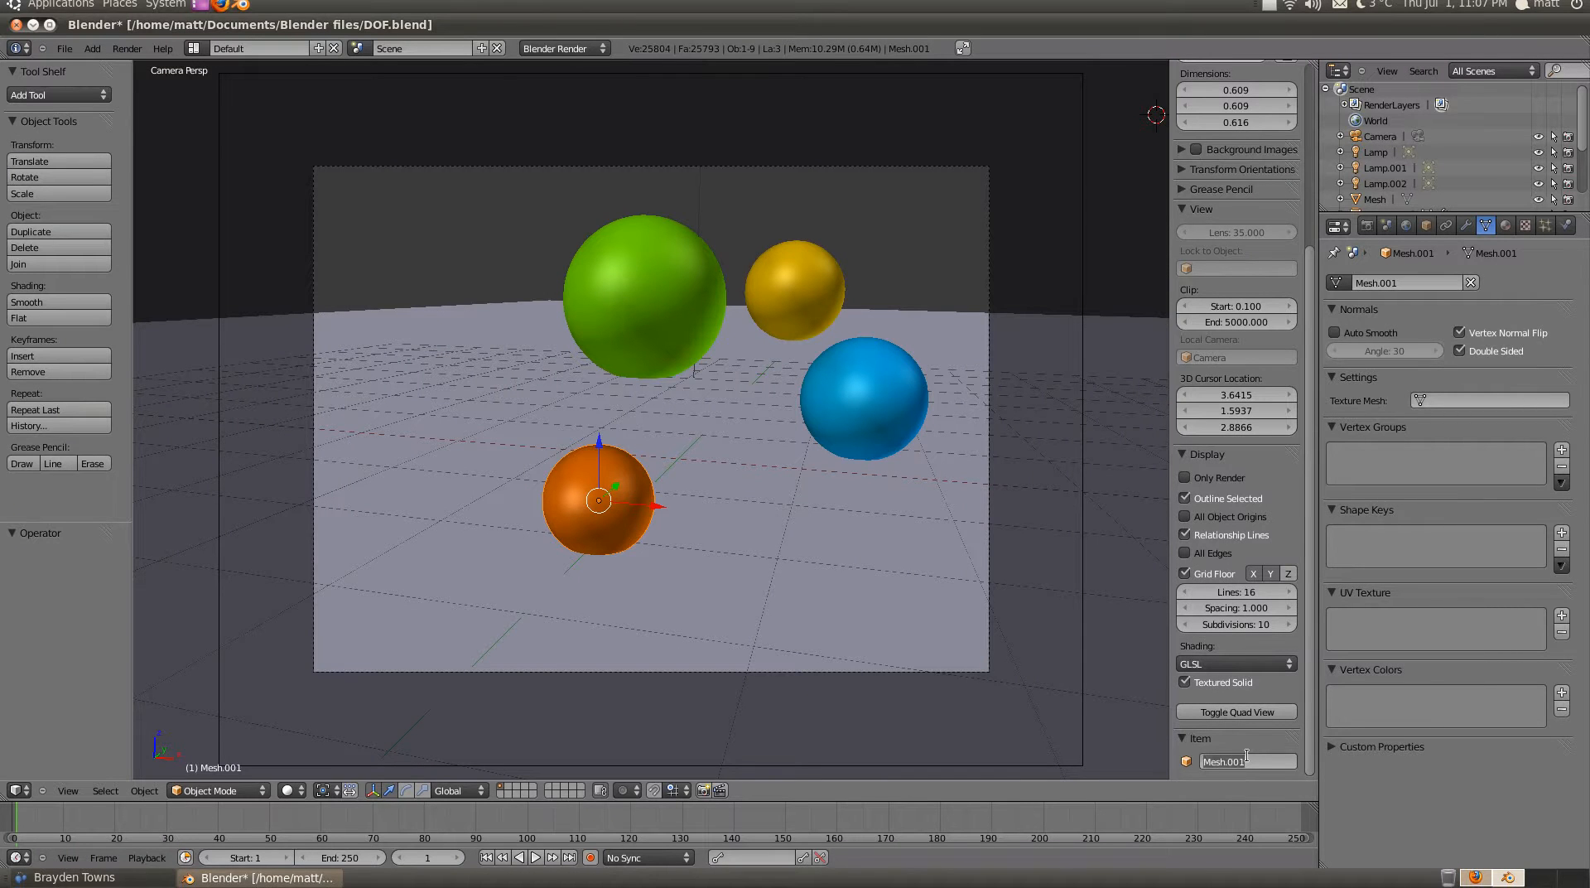
pyautogui.write('DOF')
pyautogui.press('Return')
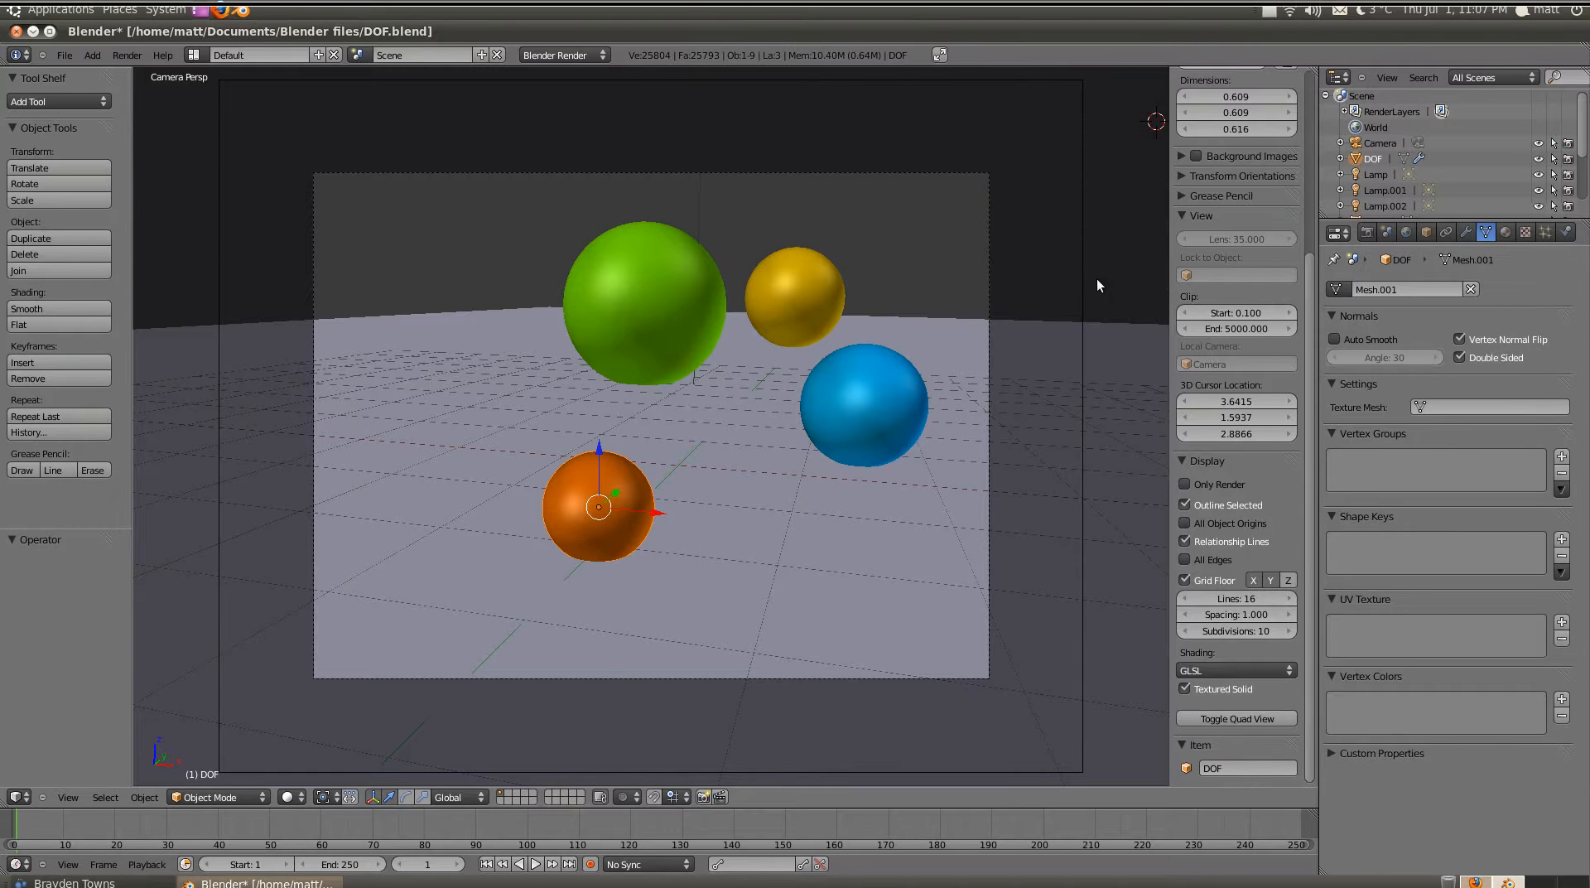
# - Set the camera's Depth of Field object to DOF
pyautogui.scroll(-2, 1075, 255)
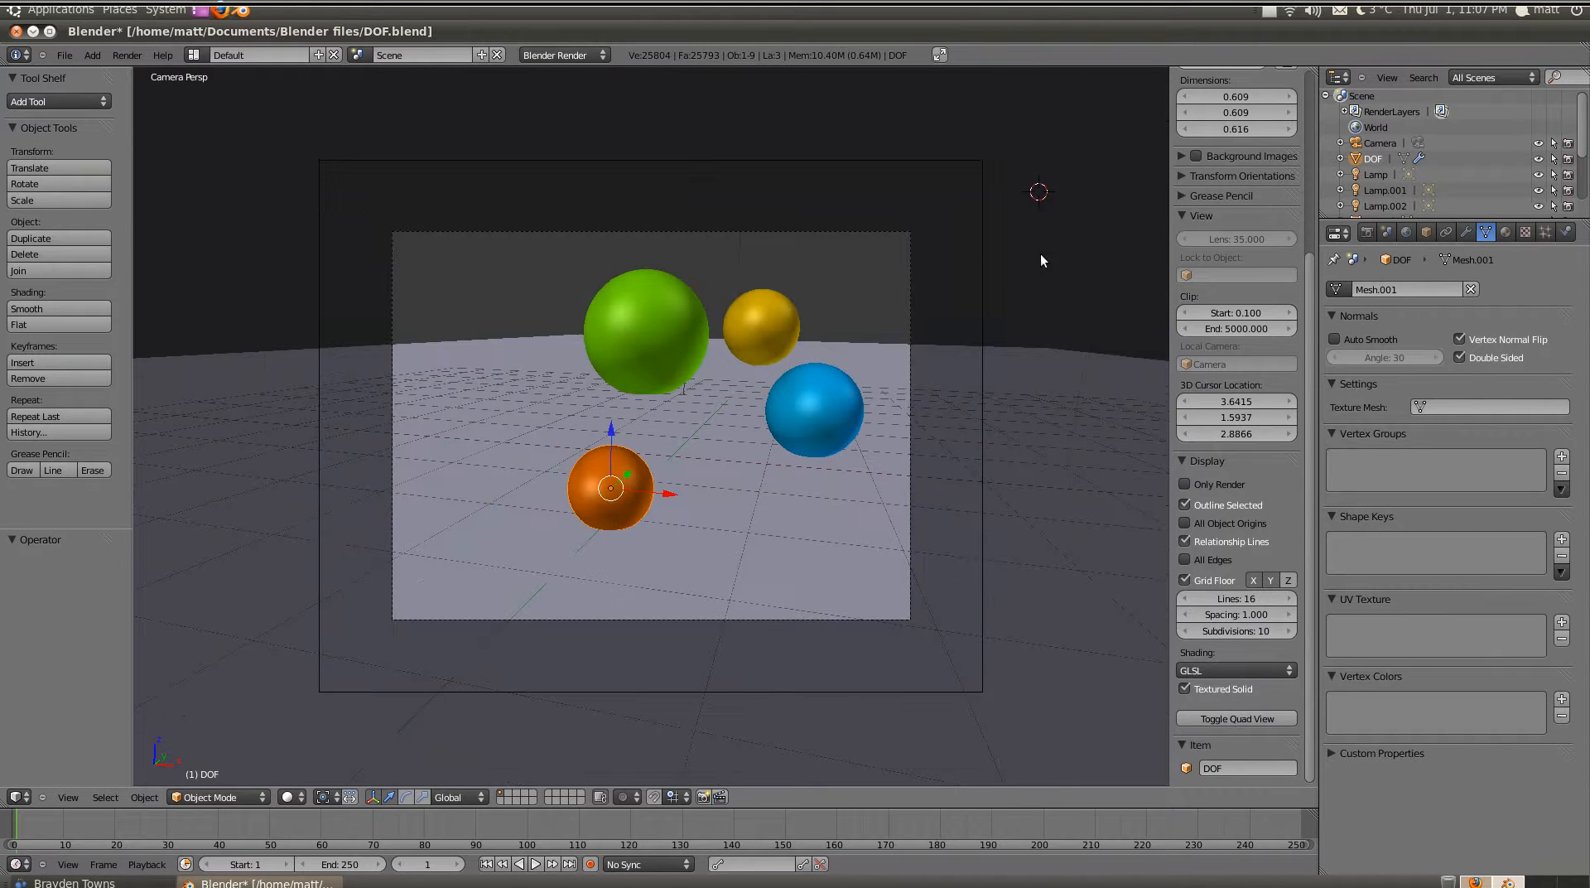
pyautogui.rightClick(983, 249)
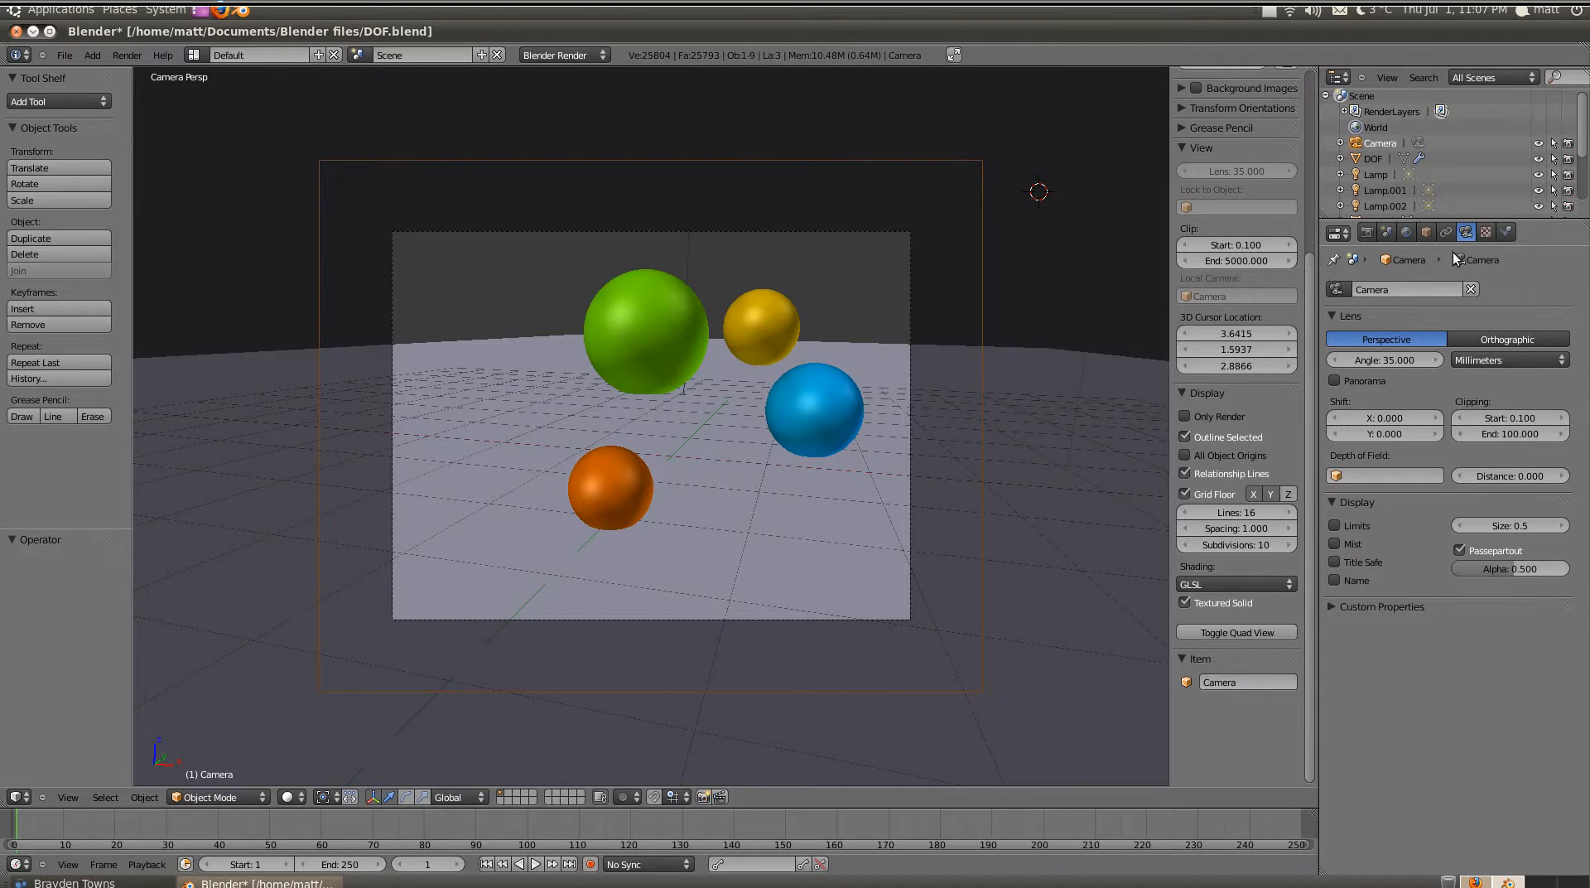
pyautogui.click(1372, 467)
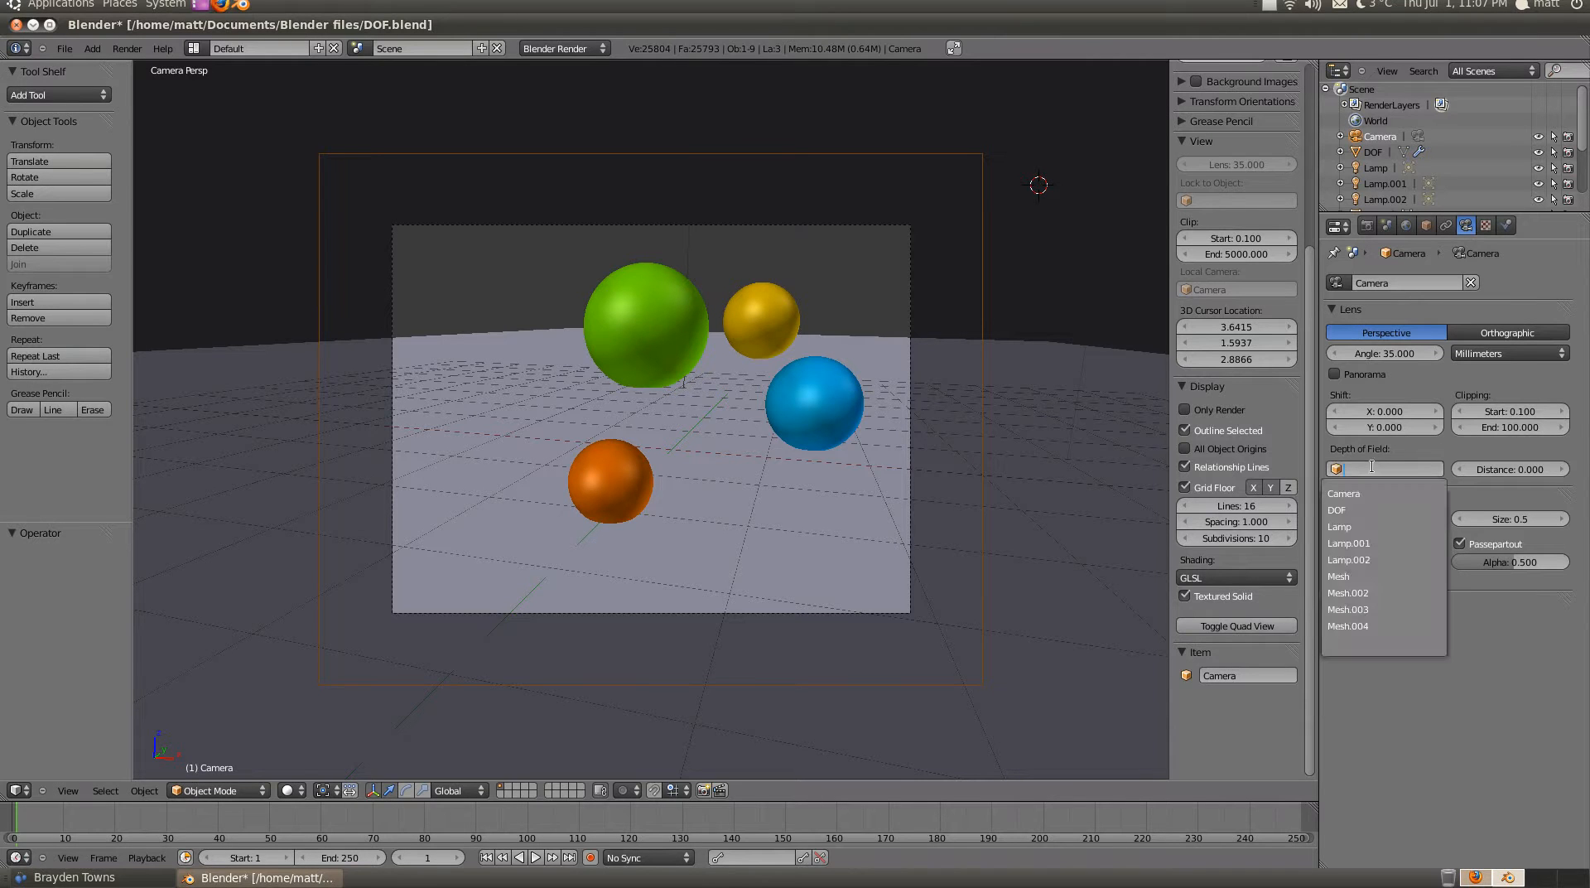
pyautogui.write('DOF')
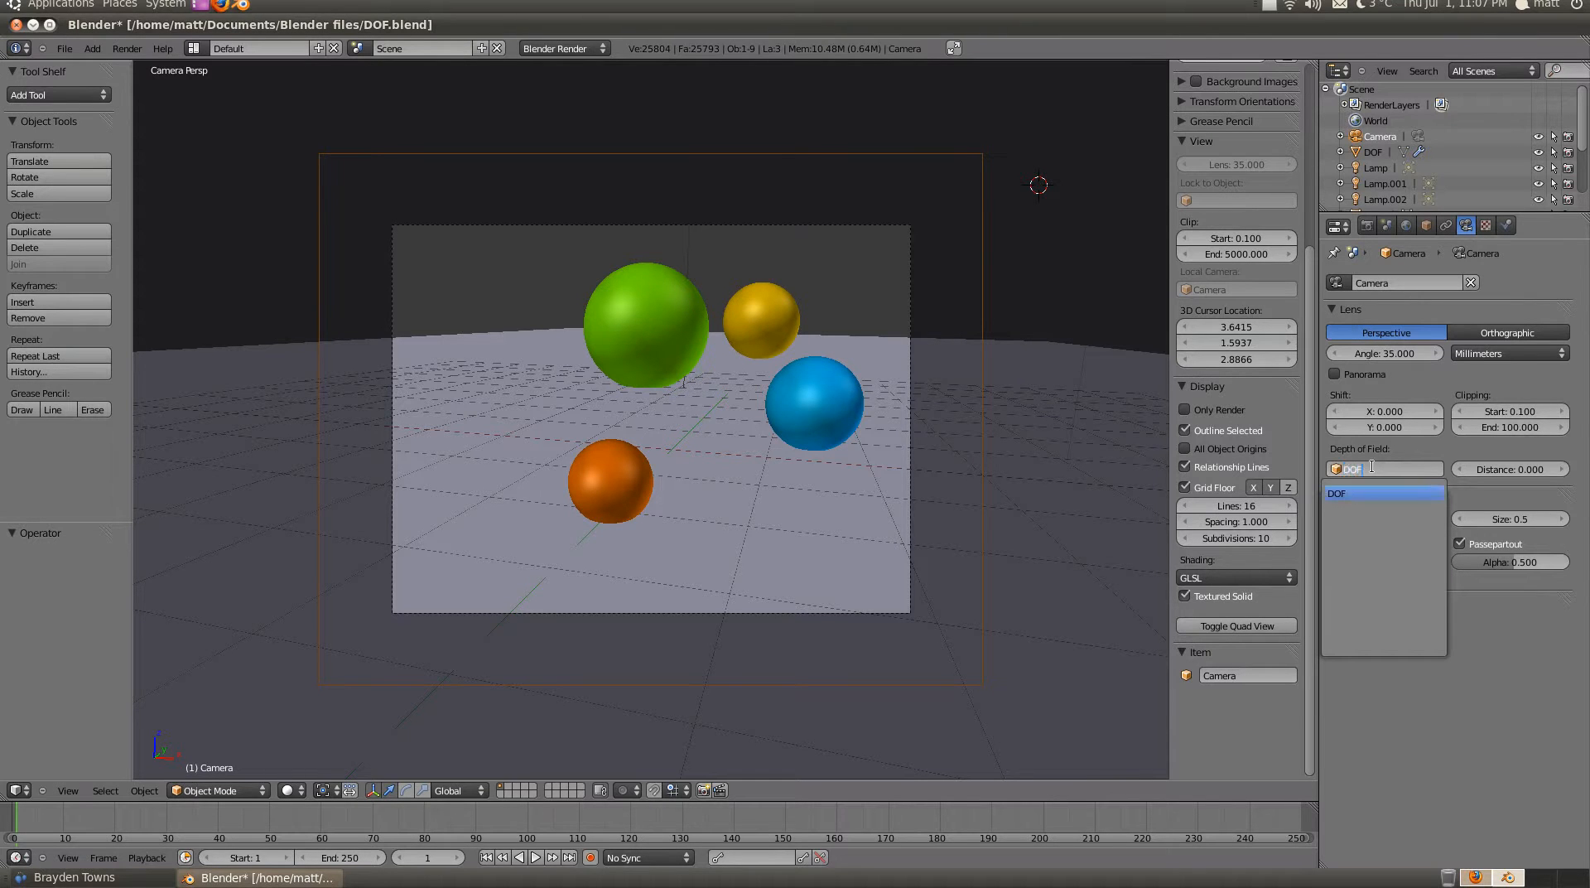
pyautogui.click(1366, 492)
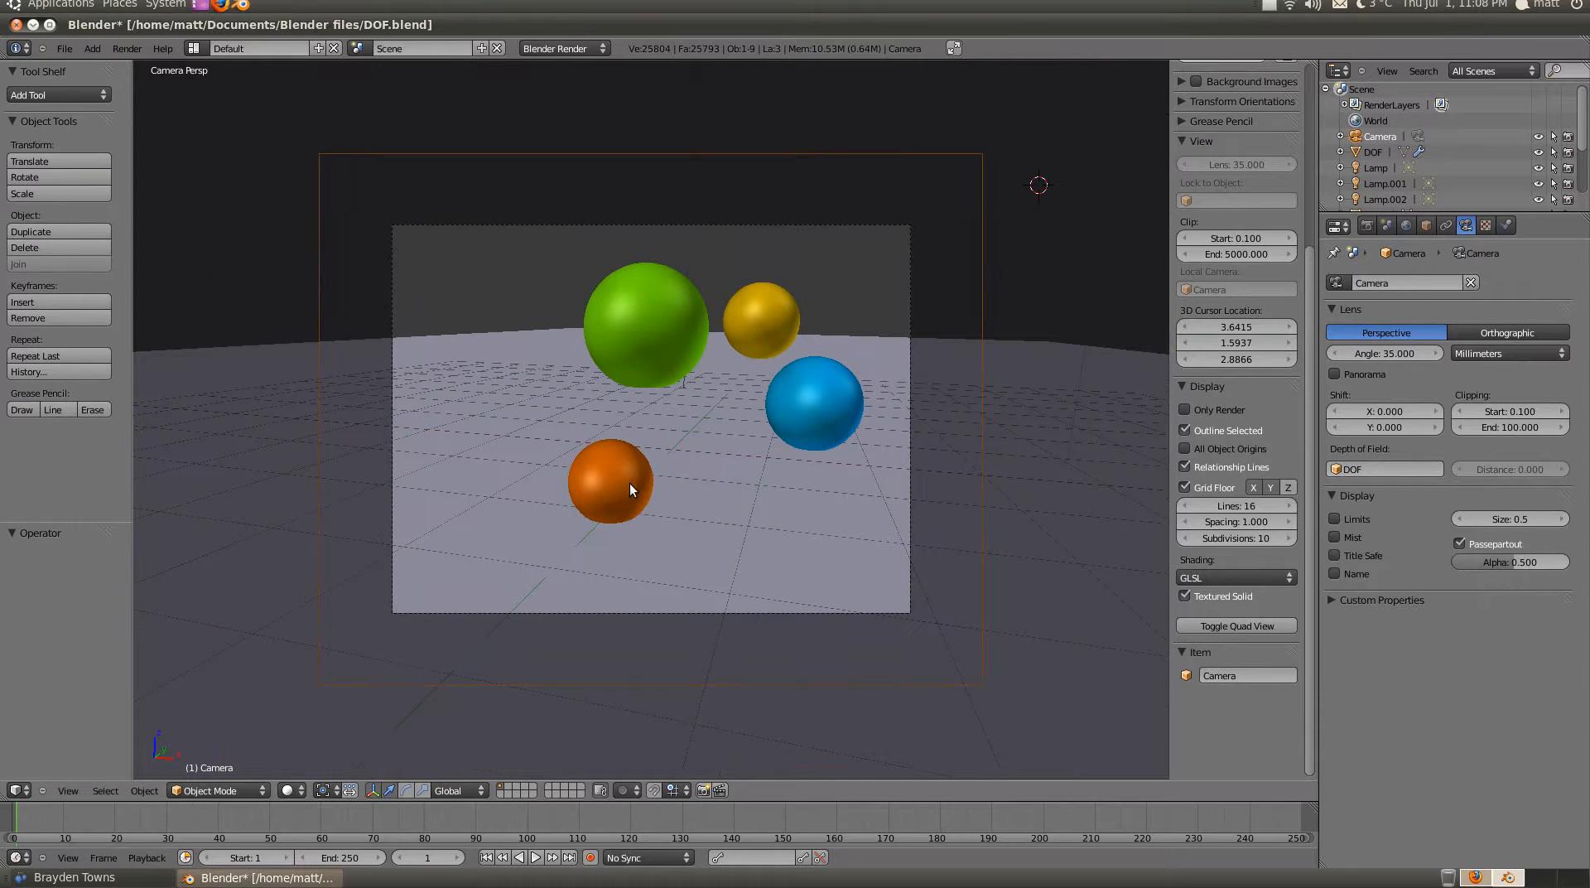
# - Enable the camera's Limits display and inspect the focus marker at the orange sphere from outside the camera
pyautogui.click(1341, 518)
pyautogui.press('KP_0')
pyautogui.moveTo(515, 449); pyautogui.dragTo(515, 449, button='middle')
pyautogui.scroll(4, 518, 398)
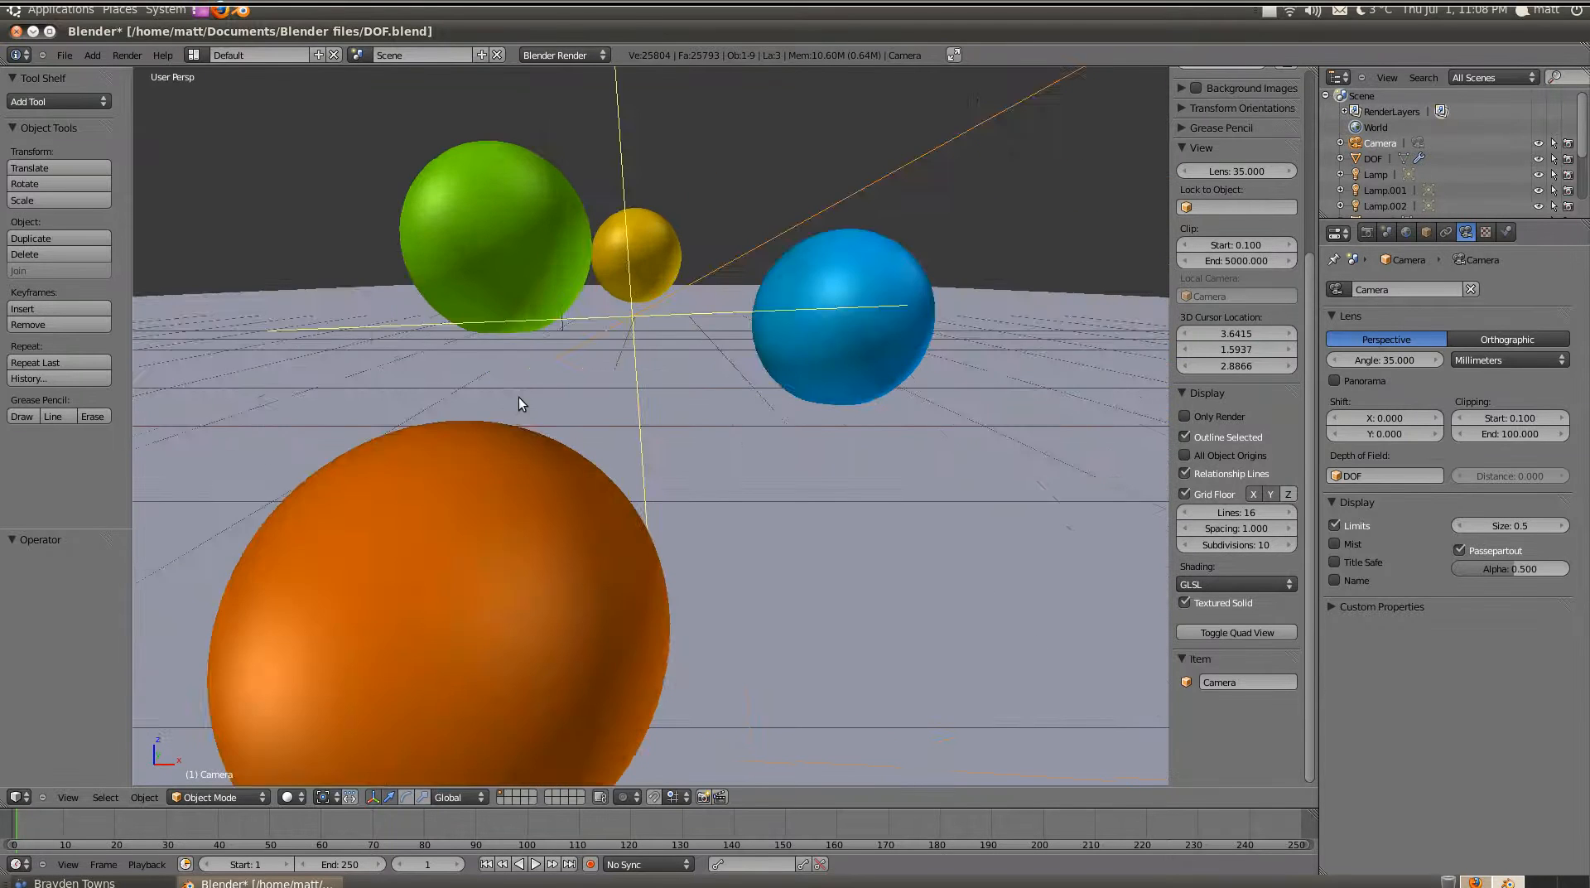
pyautogui.scroll(-2, 530, 386)
pyautogui.moveTo(596, 395); pyautogui.dragTo(856, 373, button='middle')
pyautogui.scroll(-2, 812, 401)
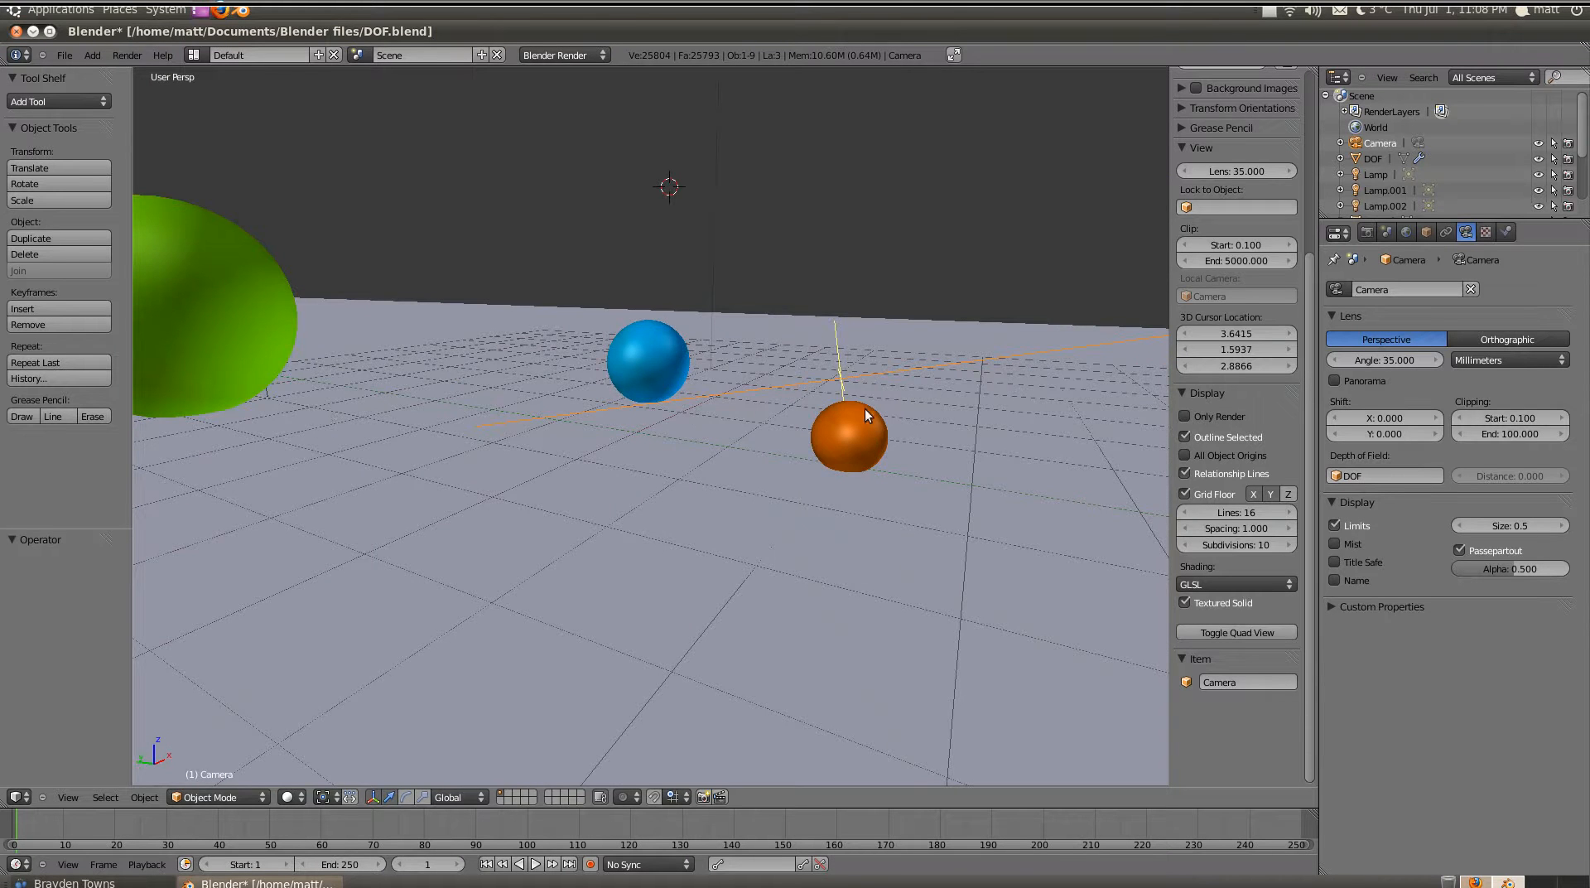
pyautogui.press('KP_0')
pyautogui.scroll(3, 864, 409)
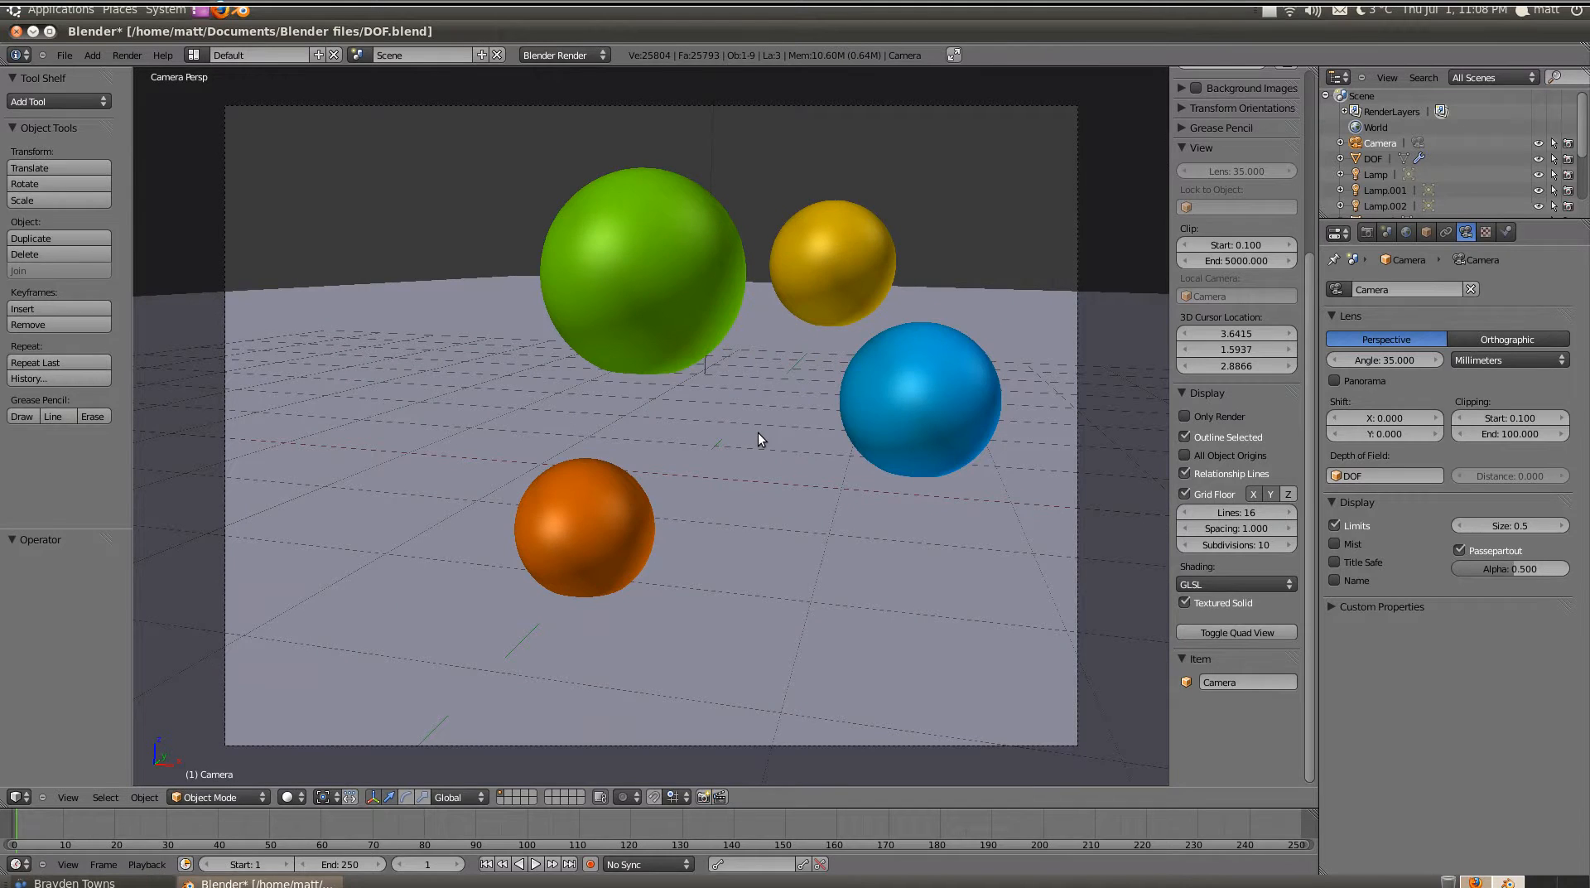
# - Switch to the Compositing screen layout and enable Use Nodes and Backdrop in the node editor
pyautogui.hotkey('ctrl', 'Left')
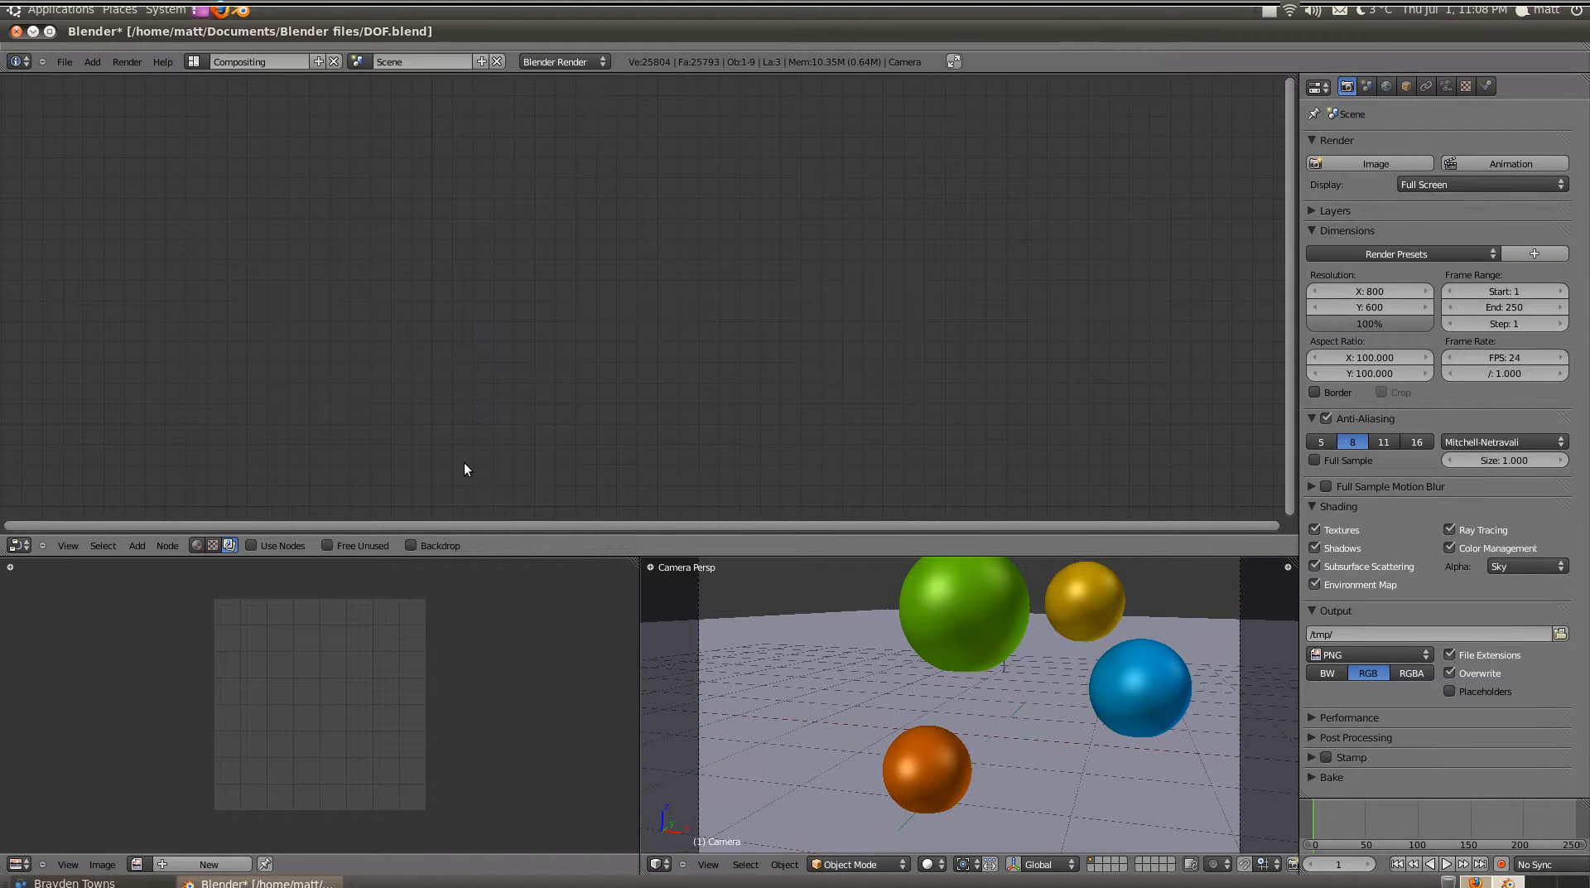
pyautogui.click(250, 539)
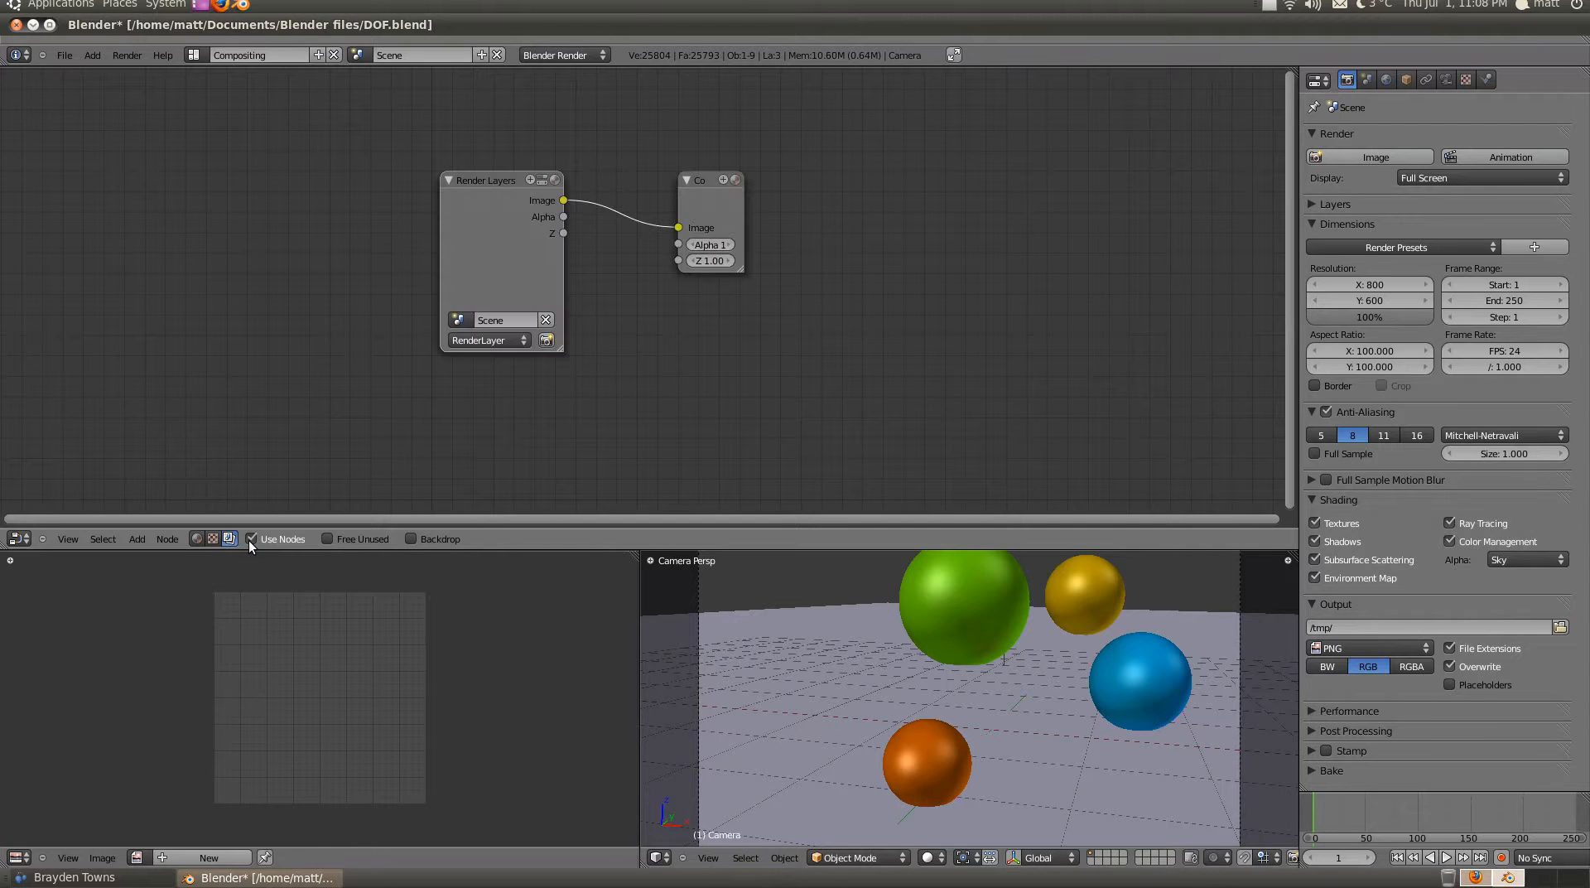
pyautogui.click(414, 539)
pyautogui.moveTo(753, 328); pyautogui.dragTo(604, 330, button='middle')
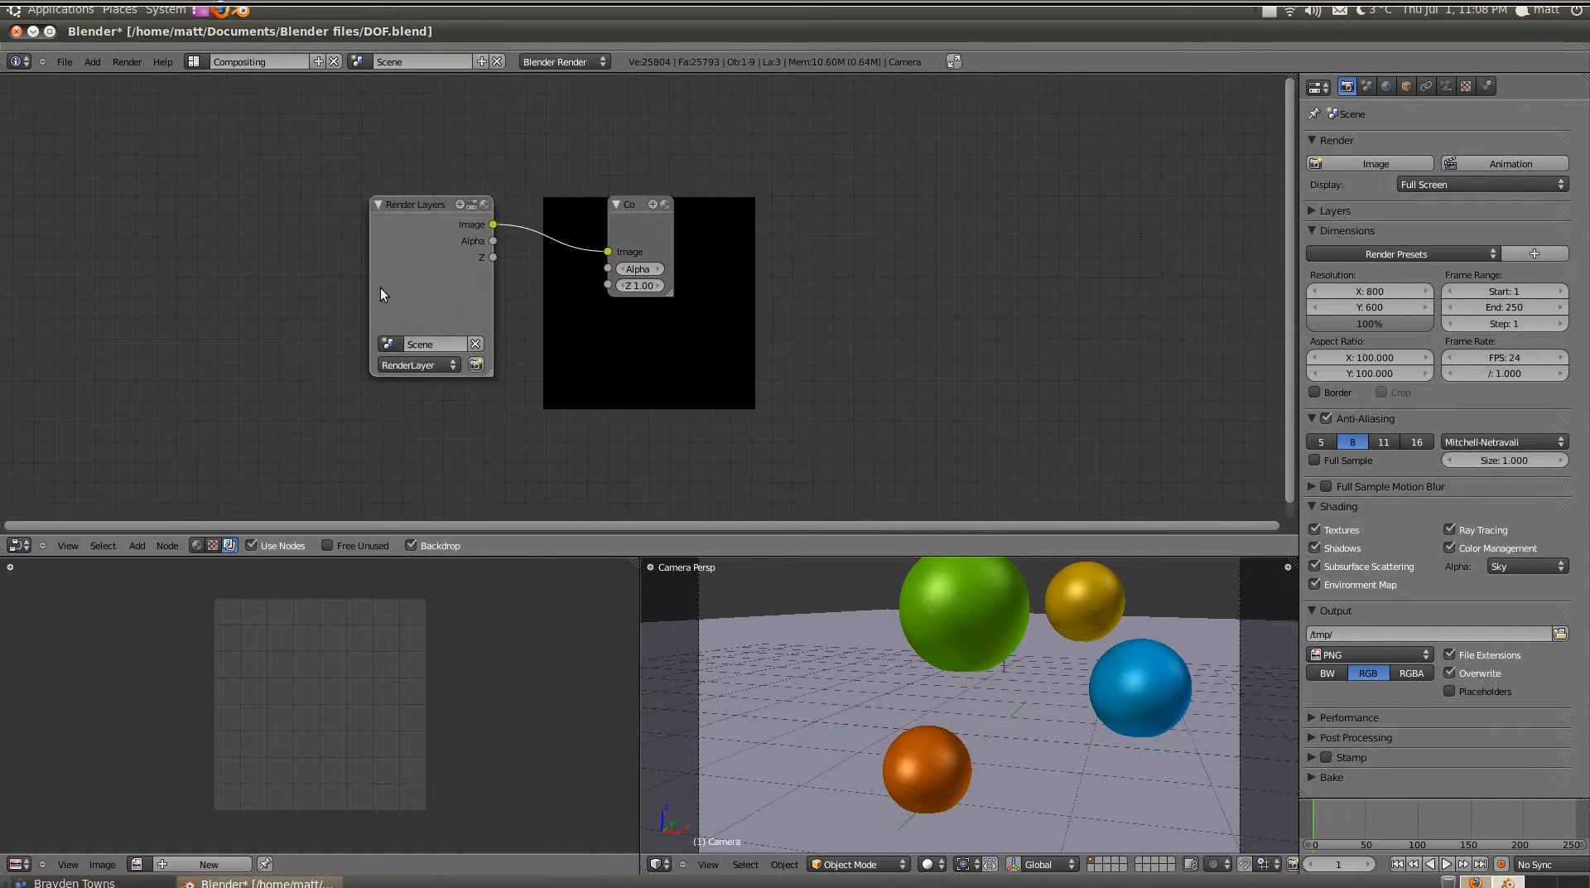
# - Spread the Render Layers and Composite nodes far apart and render the scene image
pyautogui.moveTo(402, 201); pyautogui.dragTo(351, 197)
pyautogui.moveTo(634, 206); pyautogui.dragTo(1027, 202)
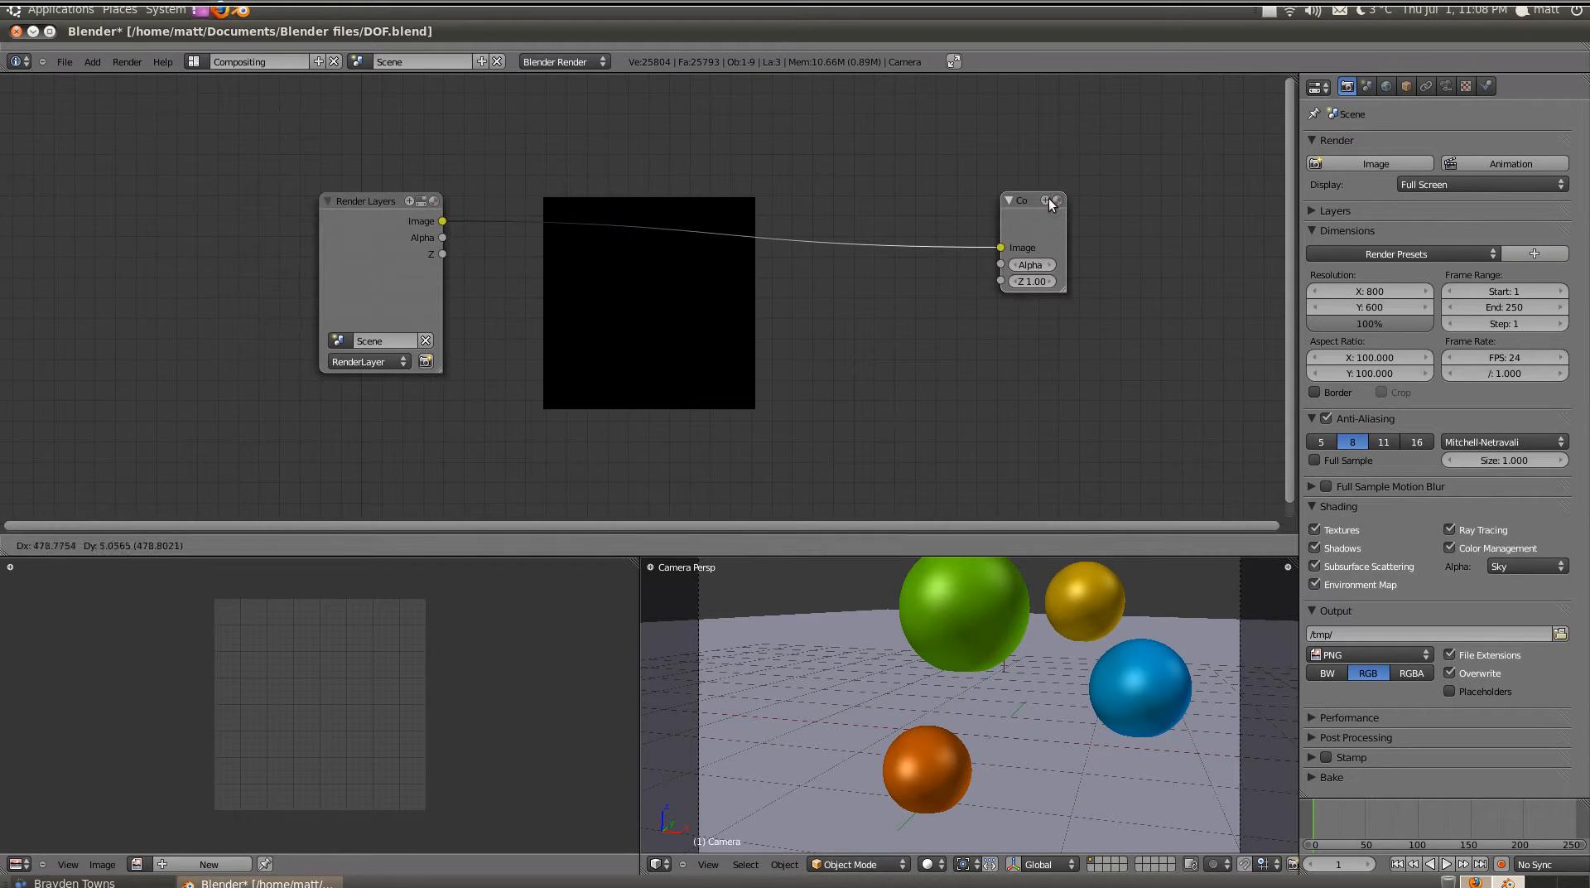
pyautogui.press('F12')
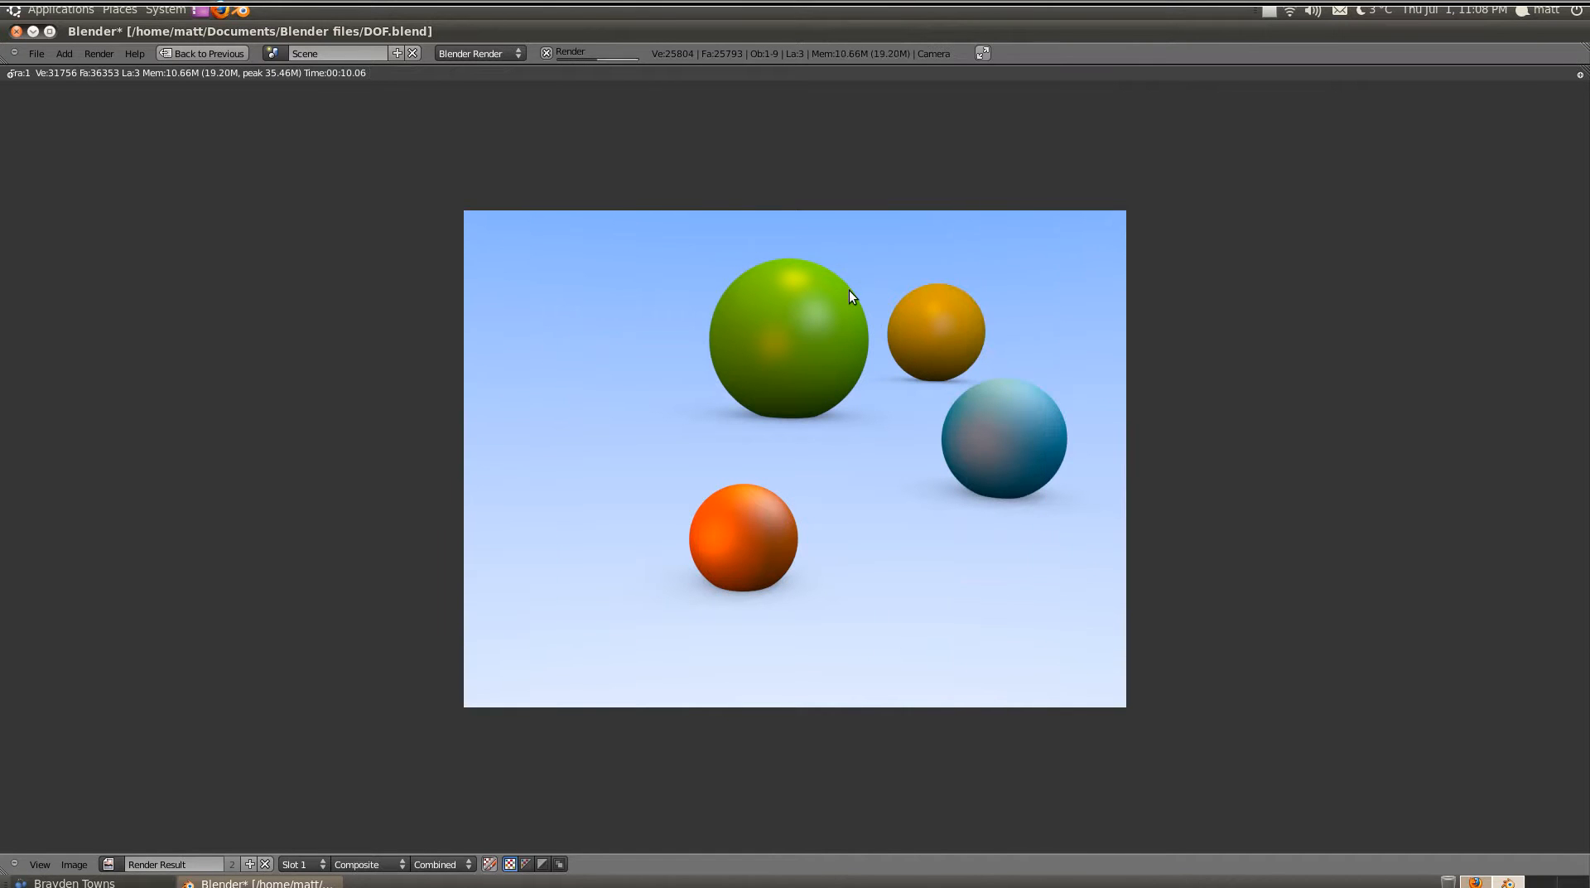
pyautogui.press('Escape')
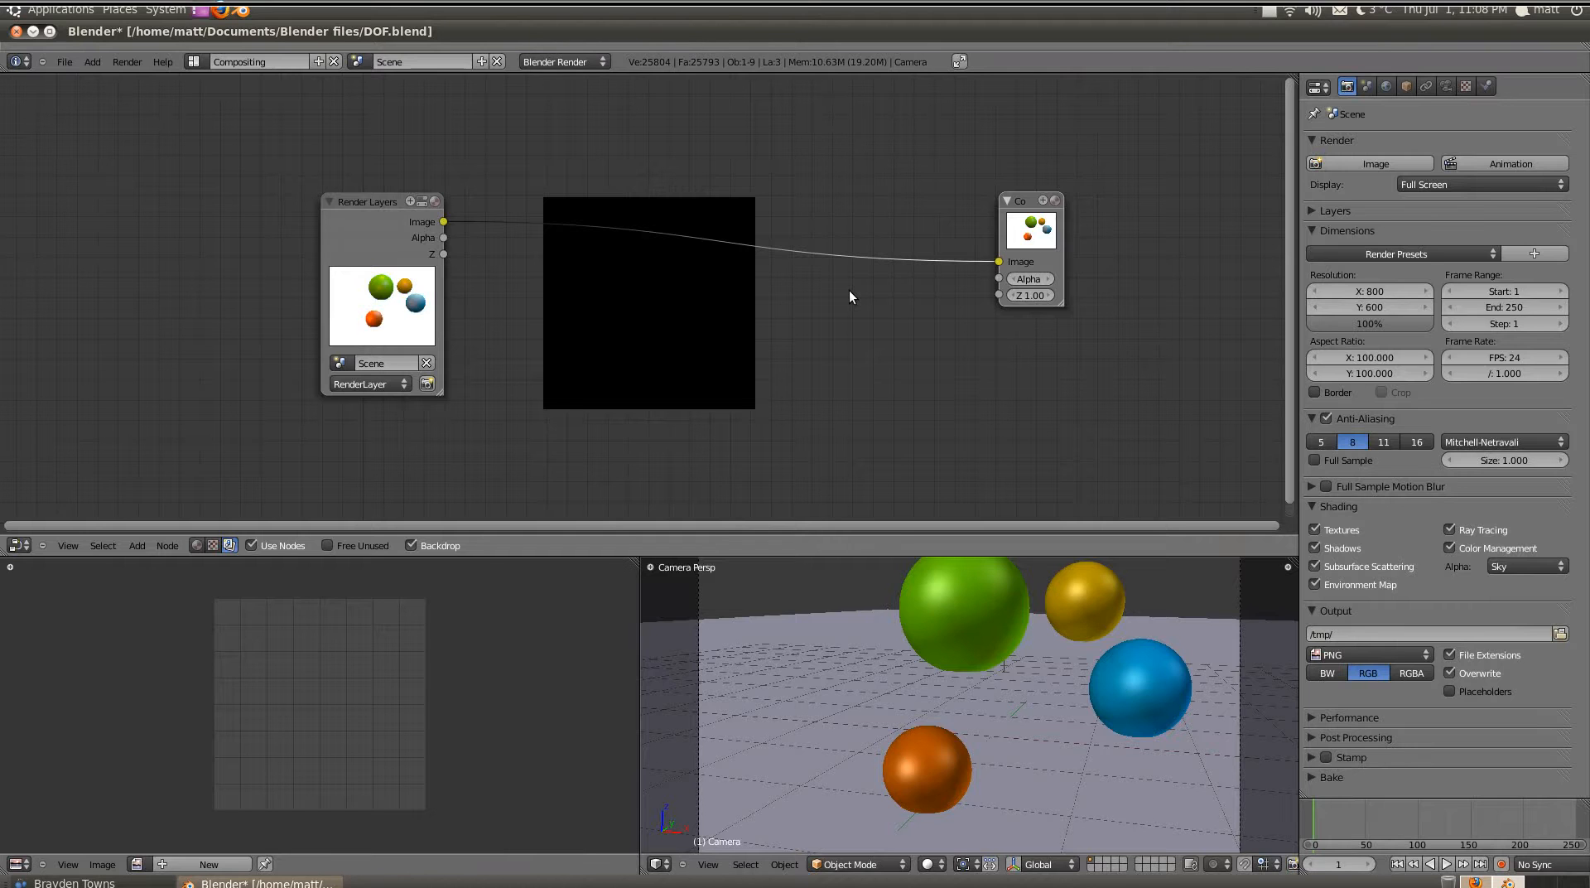
# - Add a Viewer output node fed by the Render Layers image to show the render as backdrop
pyautogui.scroll(1, 622, 295)
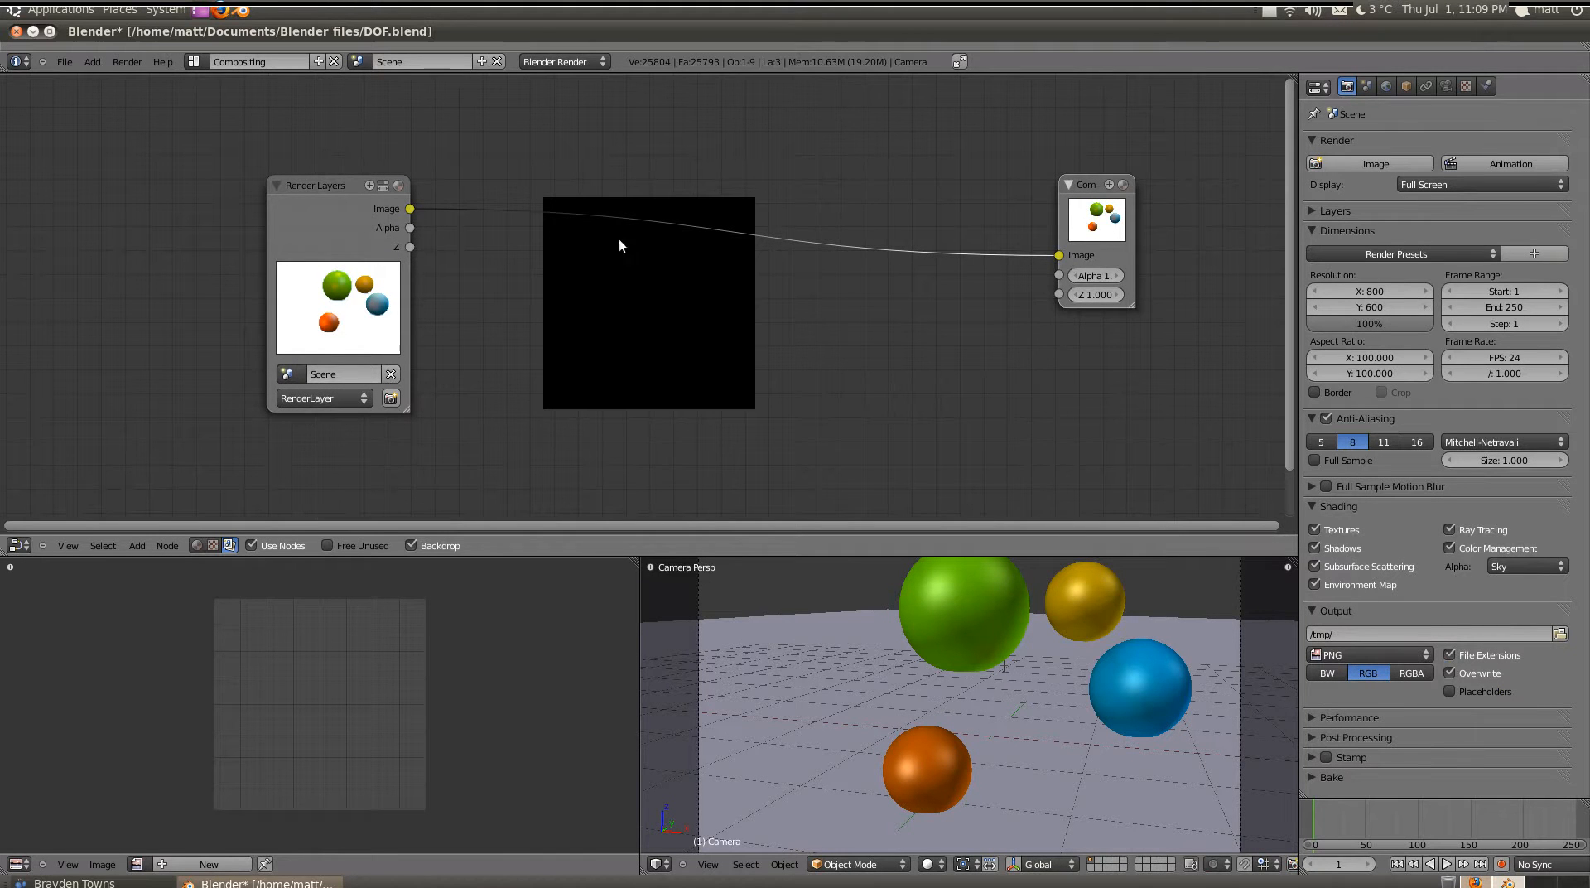
pyautogui.moveTo(868, 293); pyautogui.dragTo(836, 287, button='middle')
pyautogui.click(301, 181)
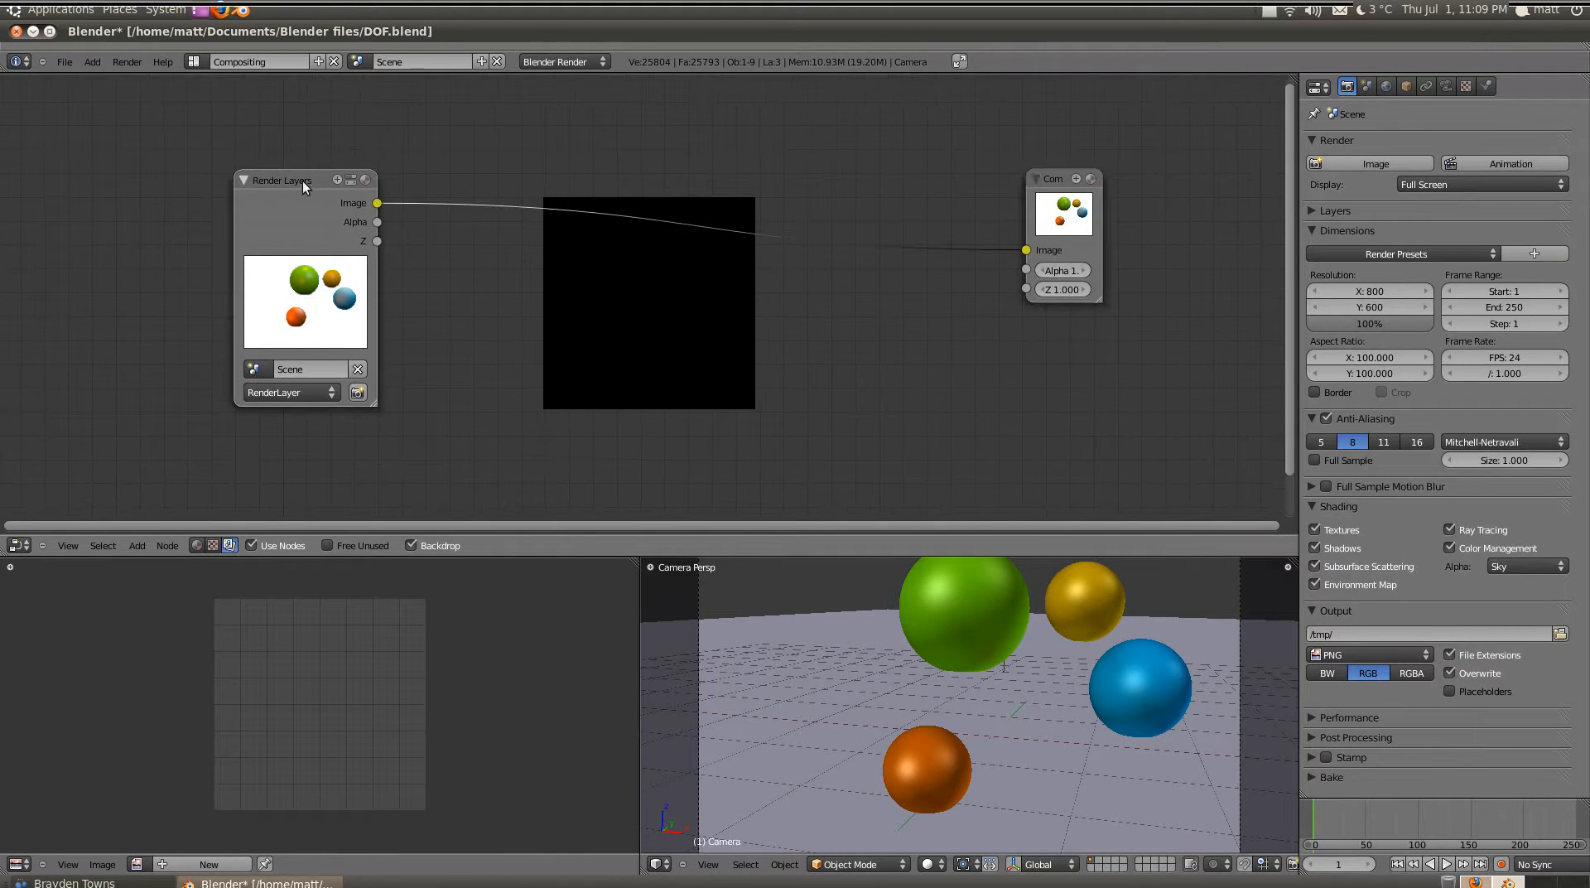
pyautogui.hotkey('shift', 'a')
pyautogui.moveTo(418, 242)
pyautogui.hotkey('shift', 'a')
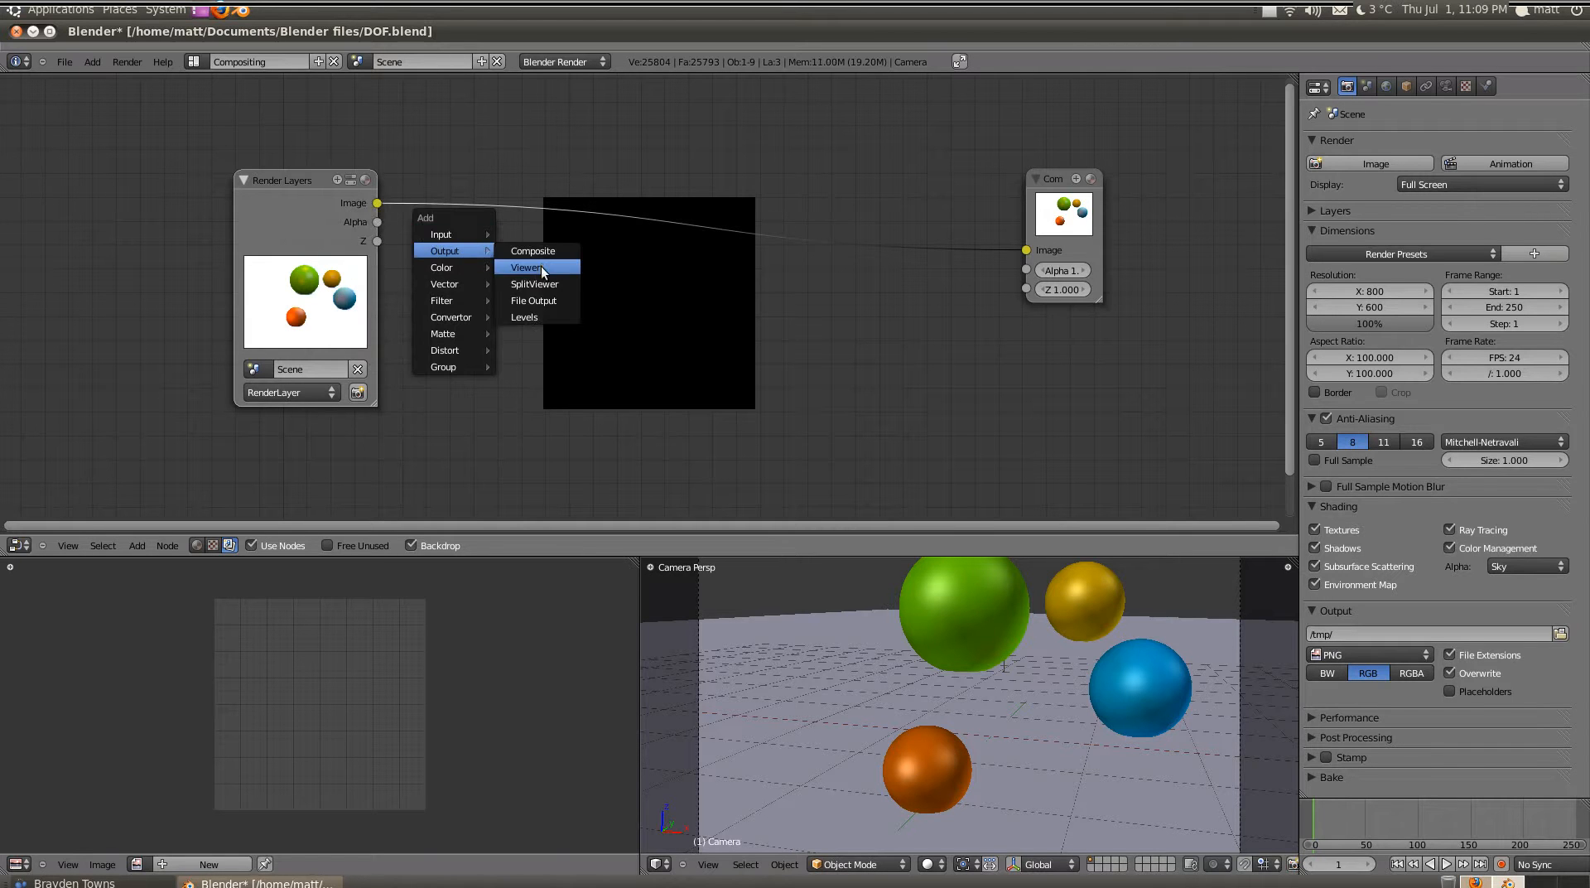
pyautogui.click(528, 266)
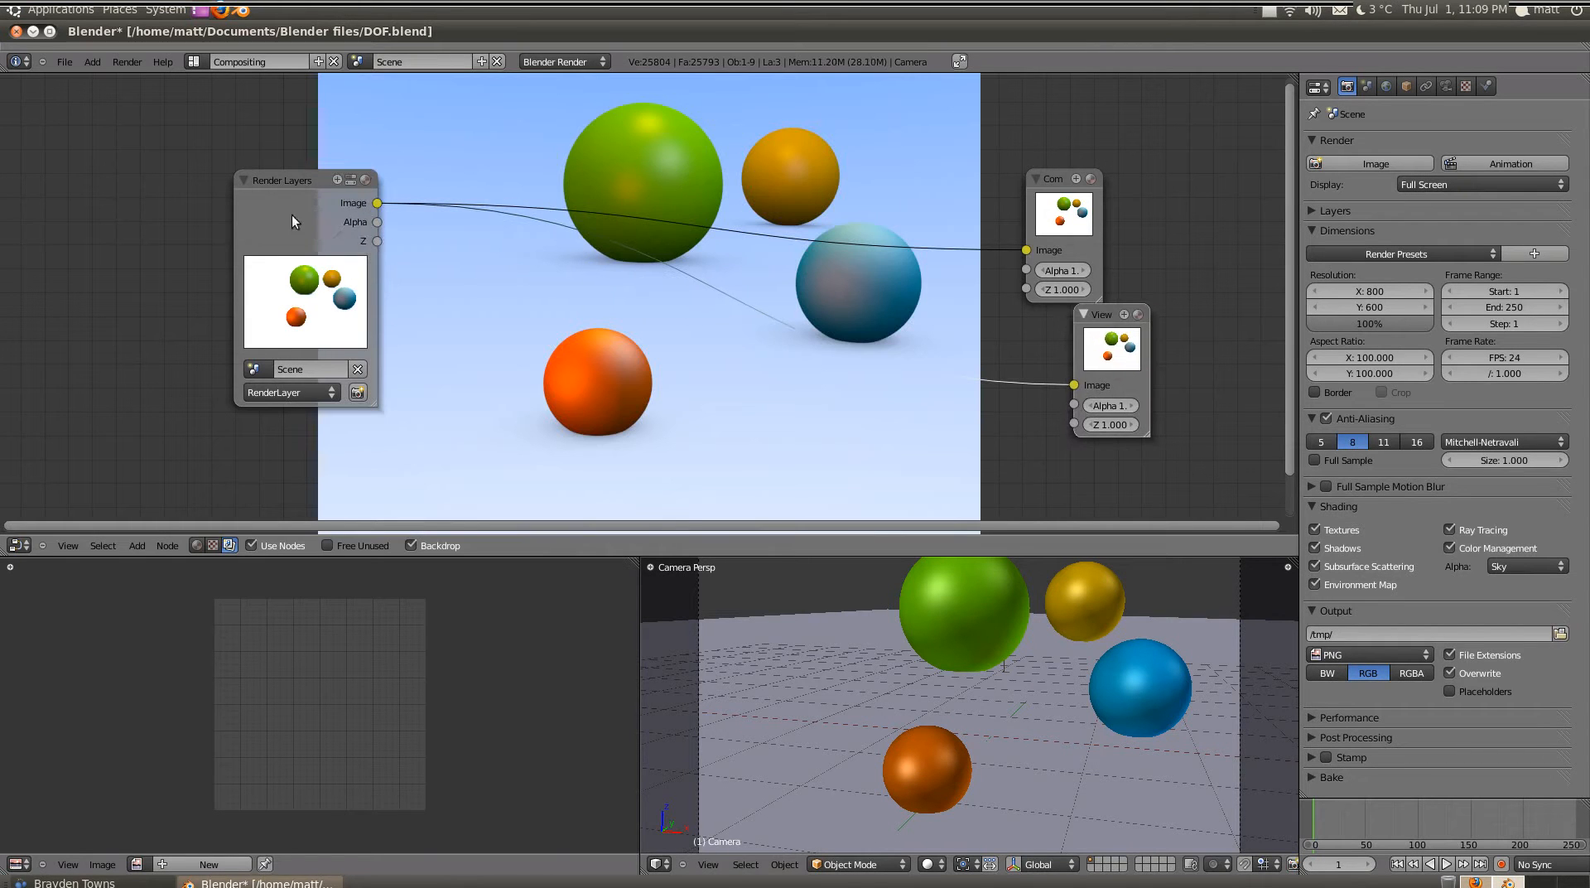
# - Move the Render Layers node outward to the left edge of the backdrop image
pyautogui.scroll(-3, 557, 229)
pyautogui.scroll(1, 597, 245)
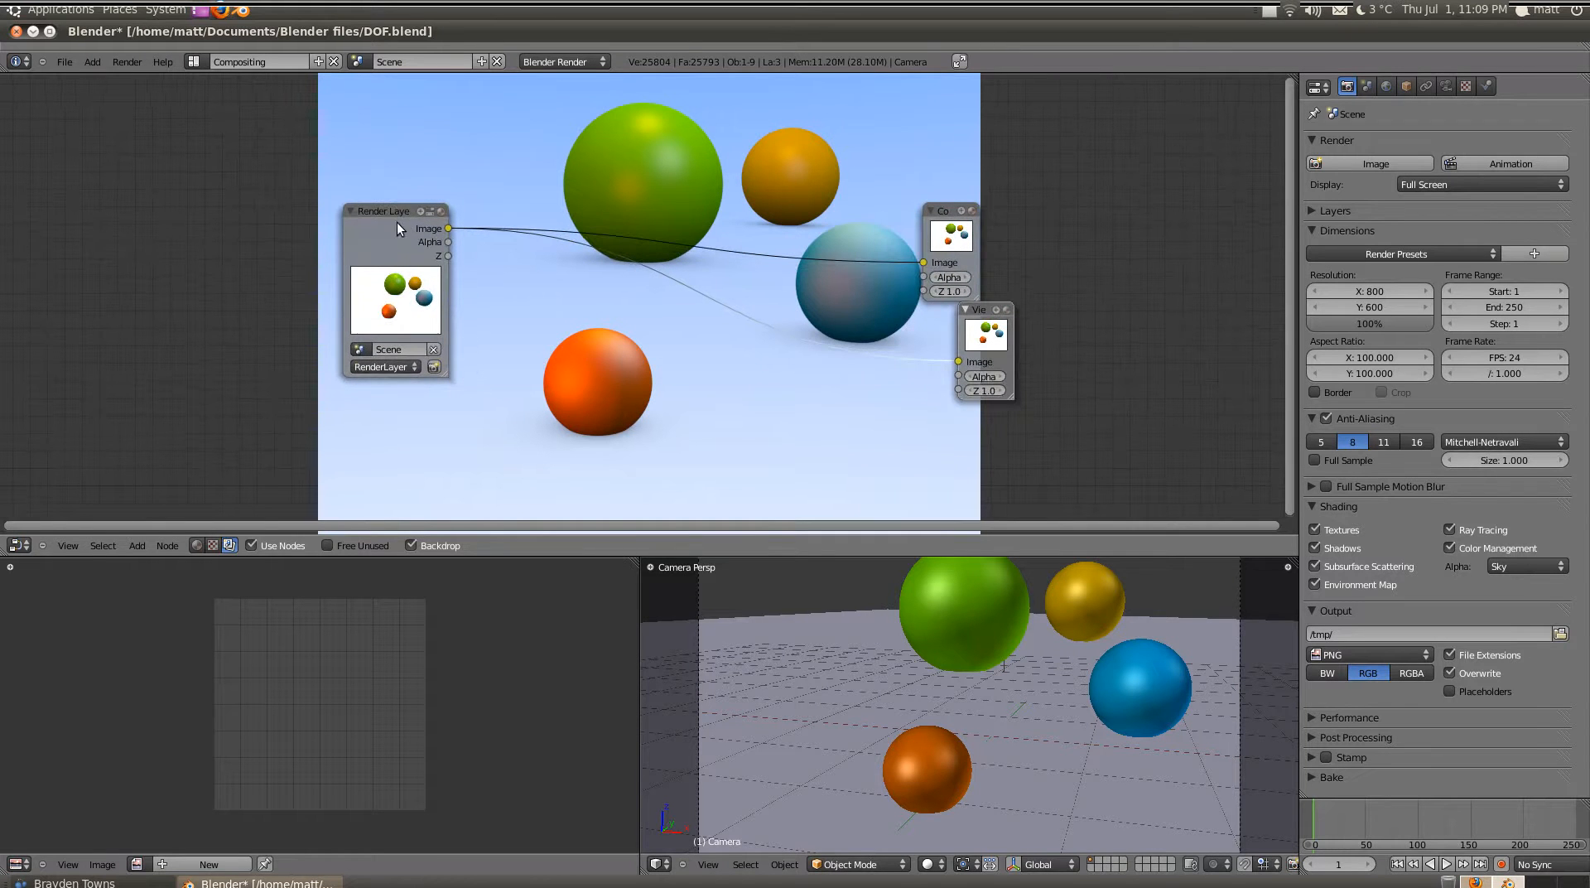
pyautogui.moveTo(391, 211); pyautogui.dragTo(274, 187)
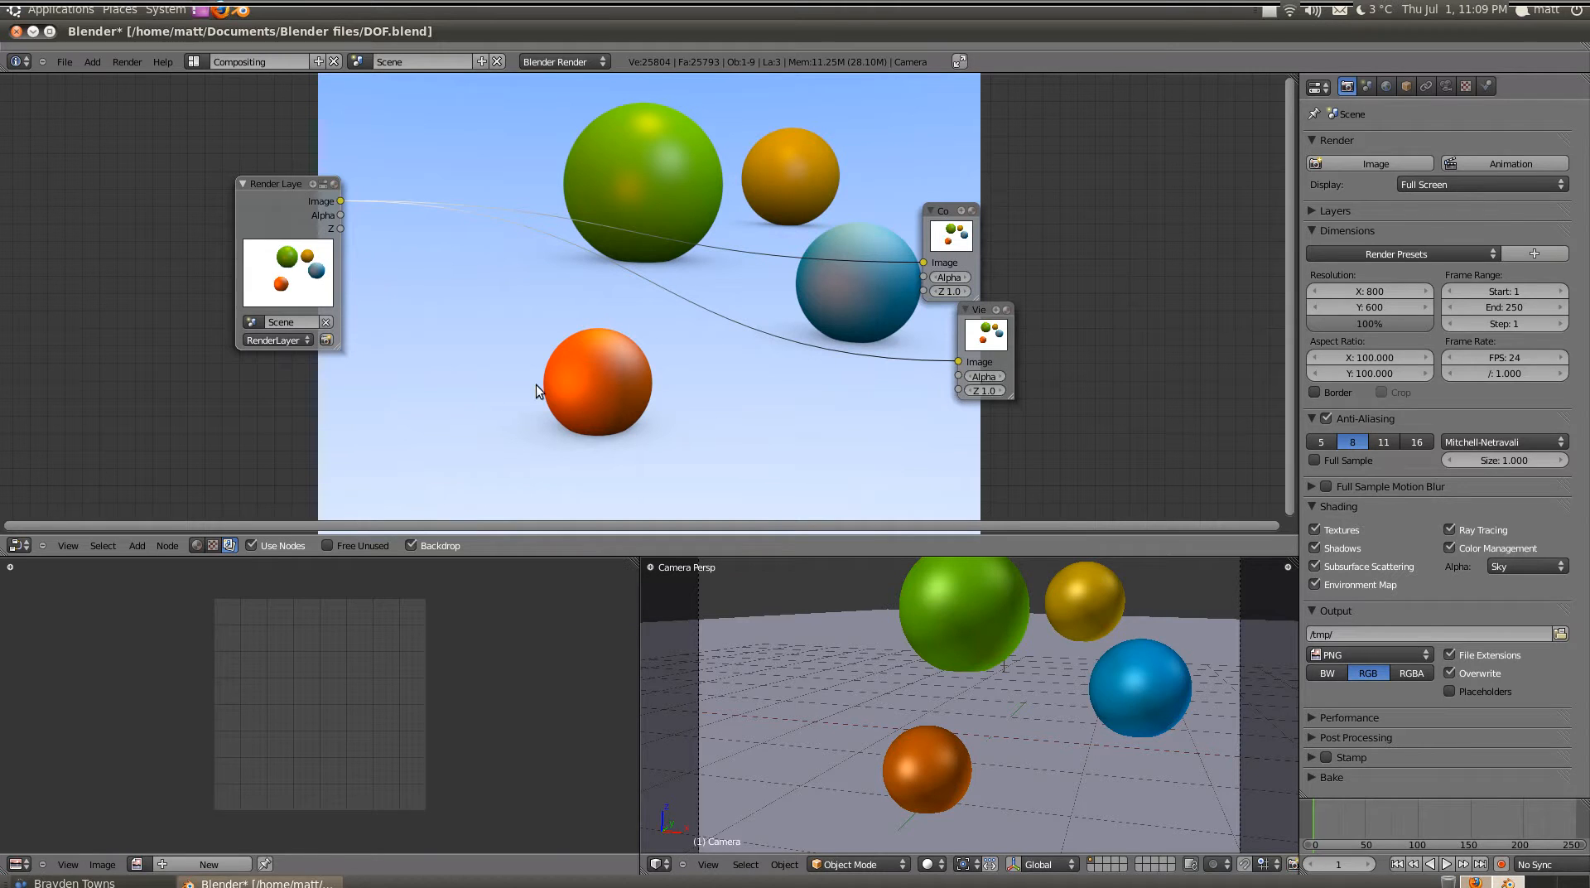
# - Add a Defocus filter node fed by the Render Layers image and place it just beside the Render Layers node
pyautogui.hotkey('shift', 'a')
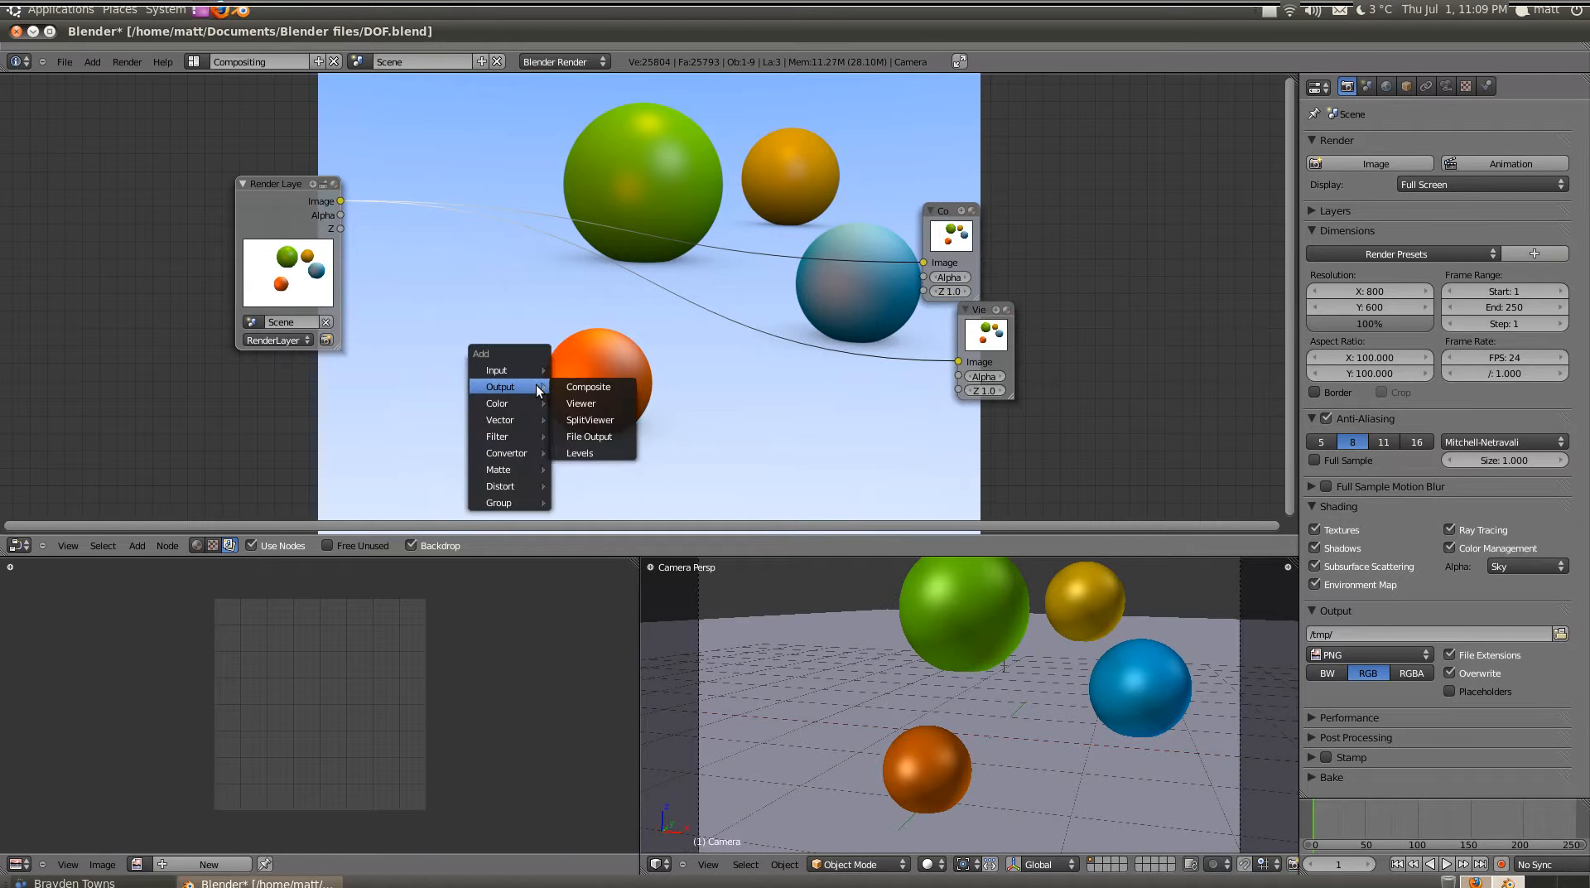
pyautogui.moveTo(514, 432)
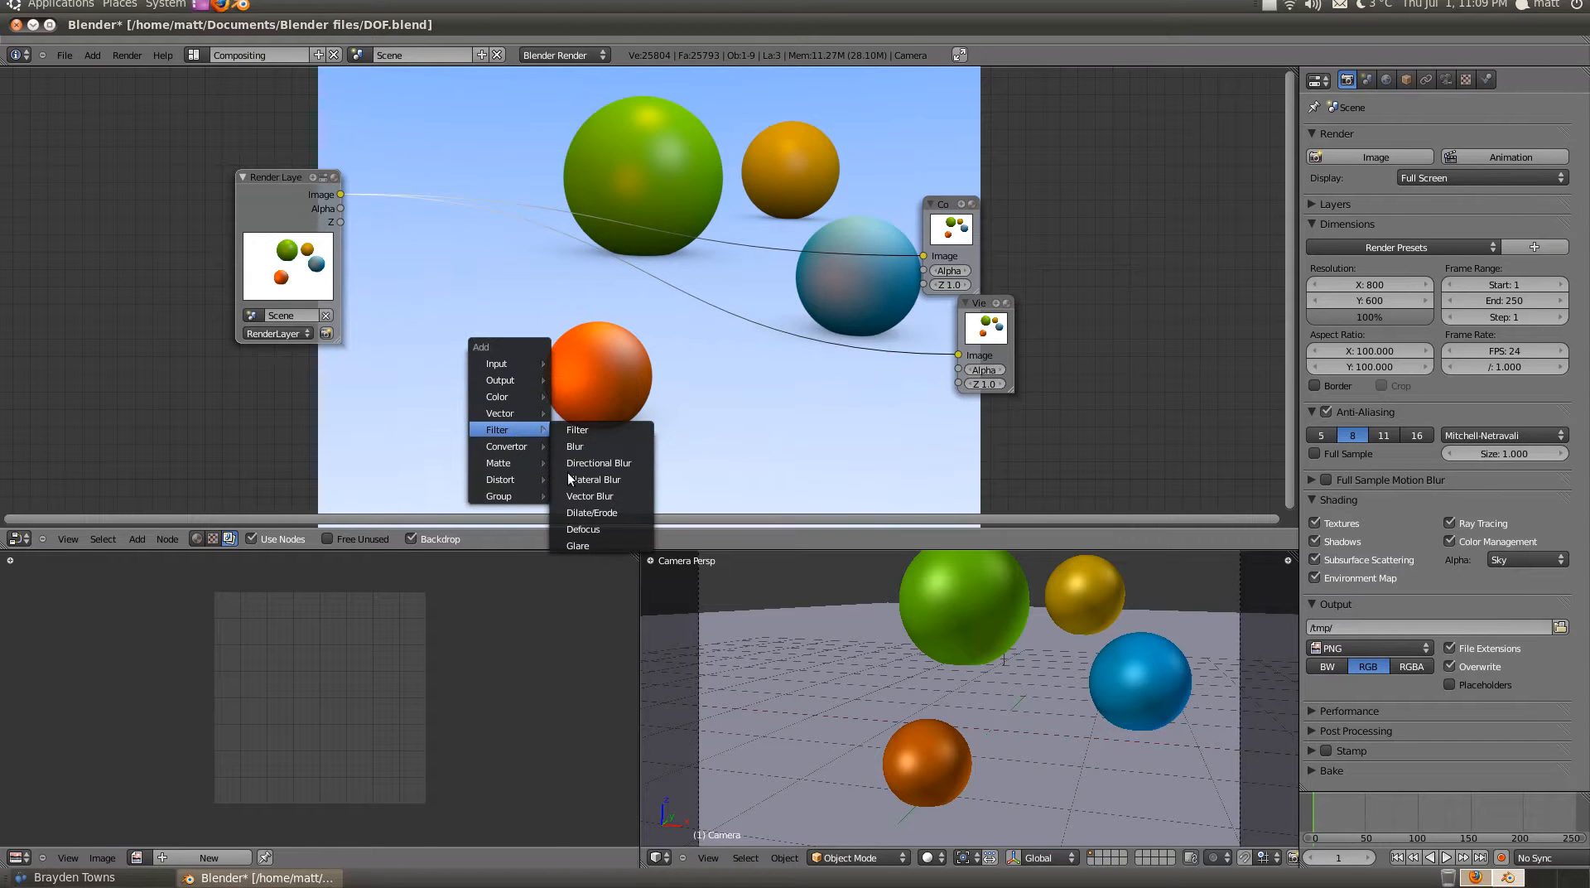
pyautogui.click(583, 528)
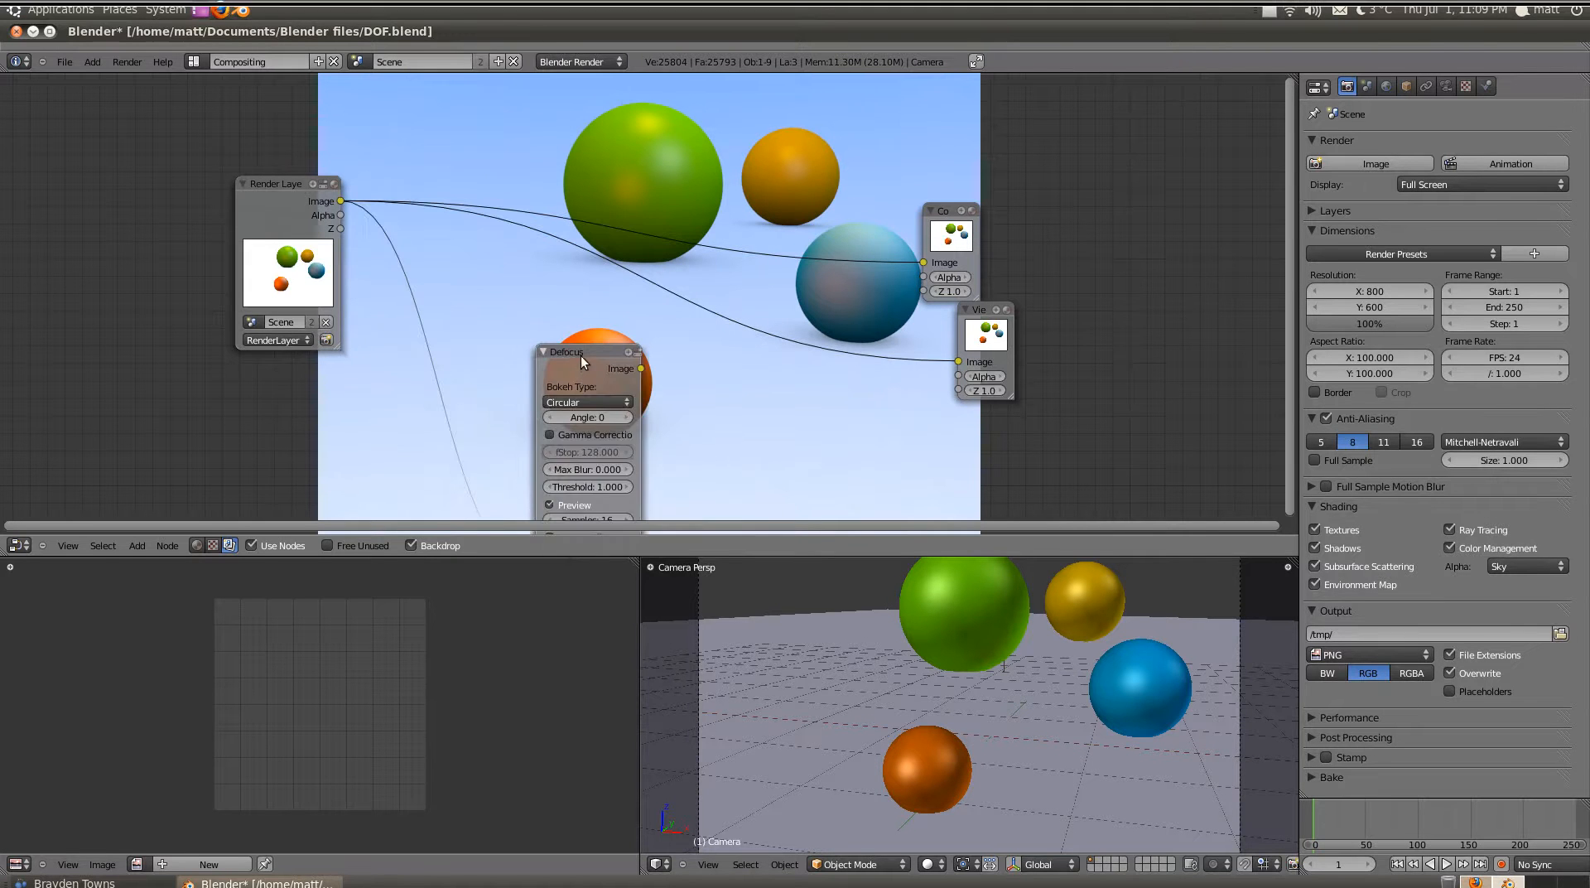
pyautogui.moveTo(580, 358); pyautogui.dragTo(509, 267)
pyautogui.scroll(-1, 568, 286)
pyautogui.moveTo(568, 288); pyautogui.dragTo(560, 174, button='middle')
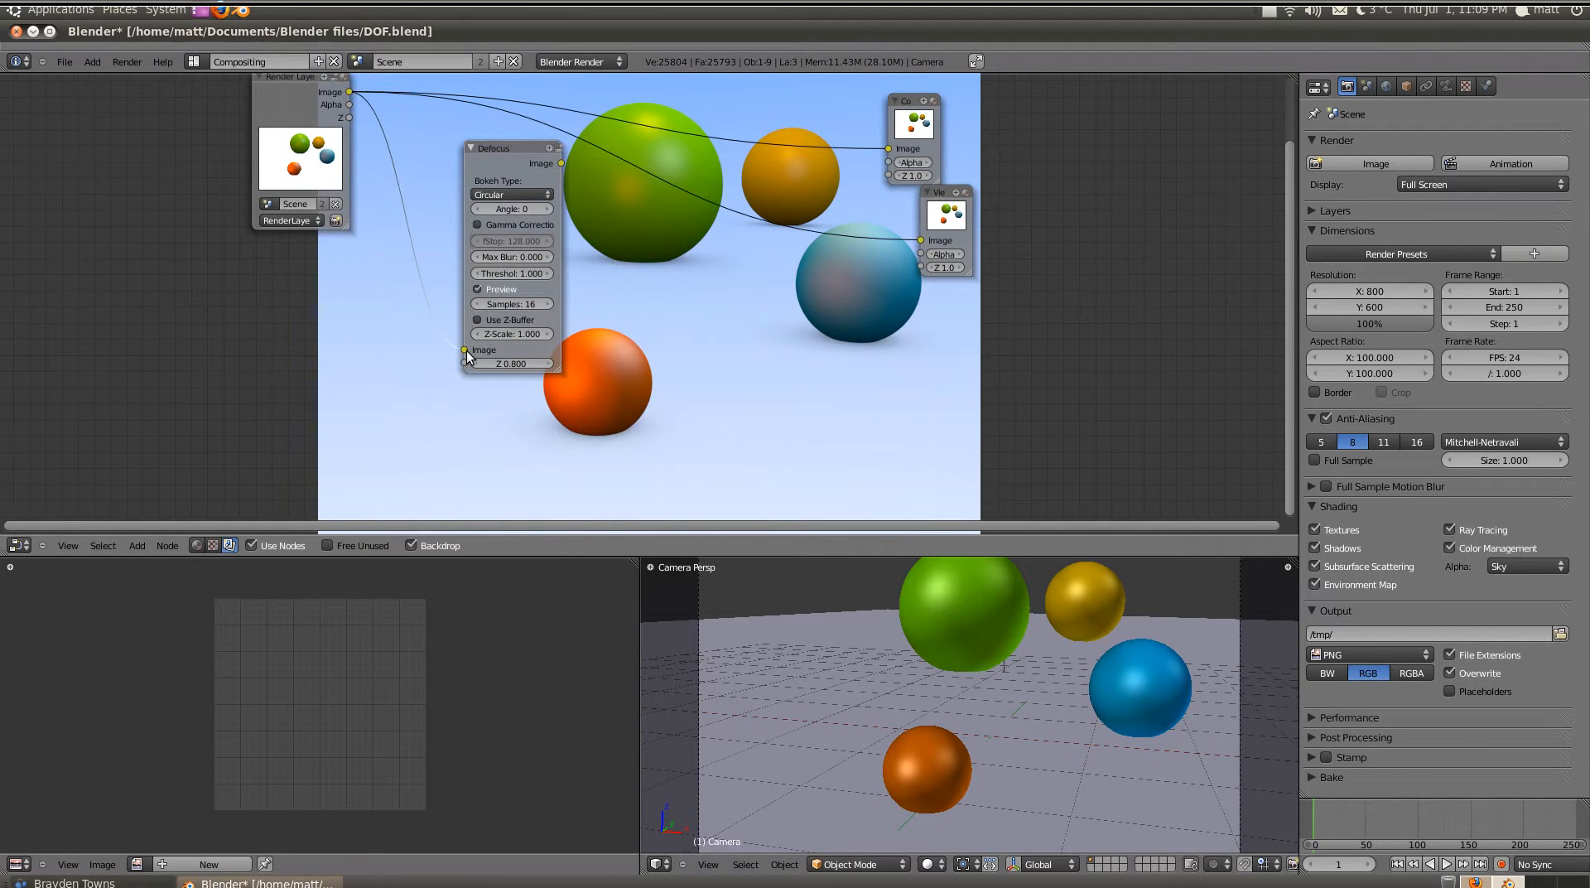
# - Link the Render Layers Image and Z outputs to the Defocus node's inputs and feed its Image output into the Viewer node
pyautogui.moveTo(349, 92); pyautogui.dragTo(463, 350)
pyautogui.moveTo(349, 118); pyautogui.dragTo(465, 363)
pyautogui.moveTo(506, 147); pyautogui.dragTo(920, 240)
pyautogui.moveTo(686, 240)
pyautogui.mouseDown(button='middle')
pyautogui.moveTo(569, 269)
pyautogui.moveTo(621, 272)
pyautogui.moveTo(605, 176)
pyautogui.moveTo(701, 294)
pyautogui.moveTo(679, 246)
pyautogui.mouseUp(button='middle')
pyautogui.scroll(1, 626, 271)
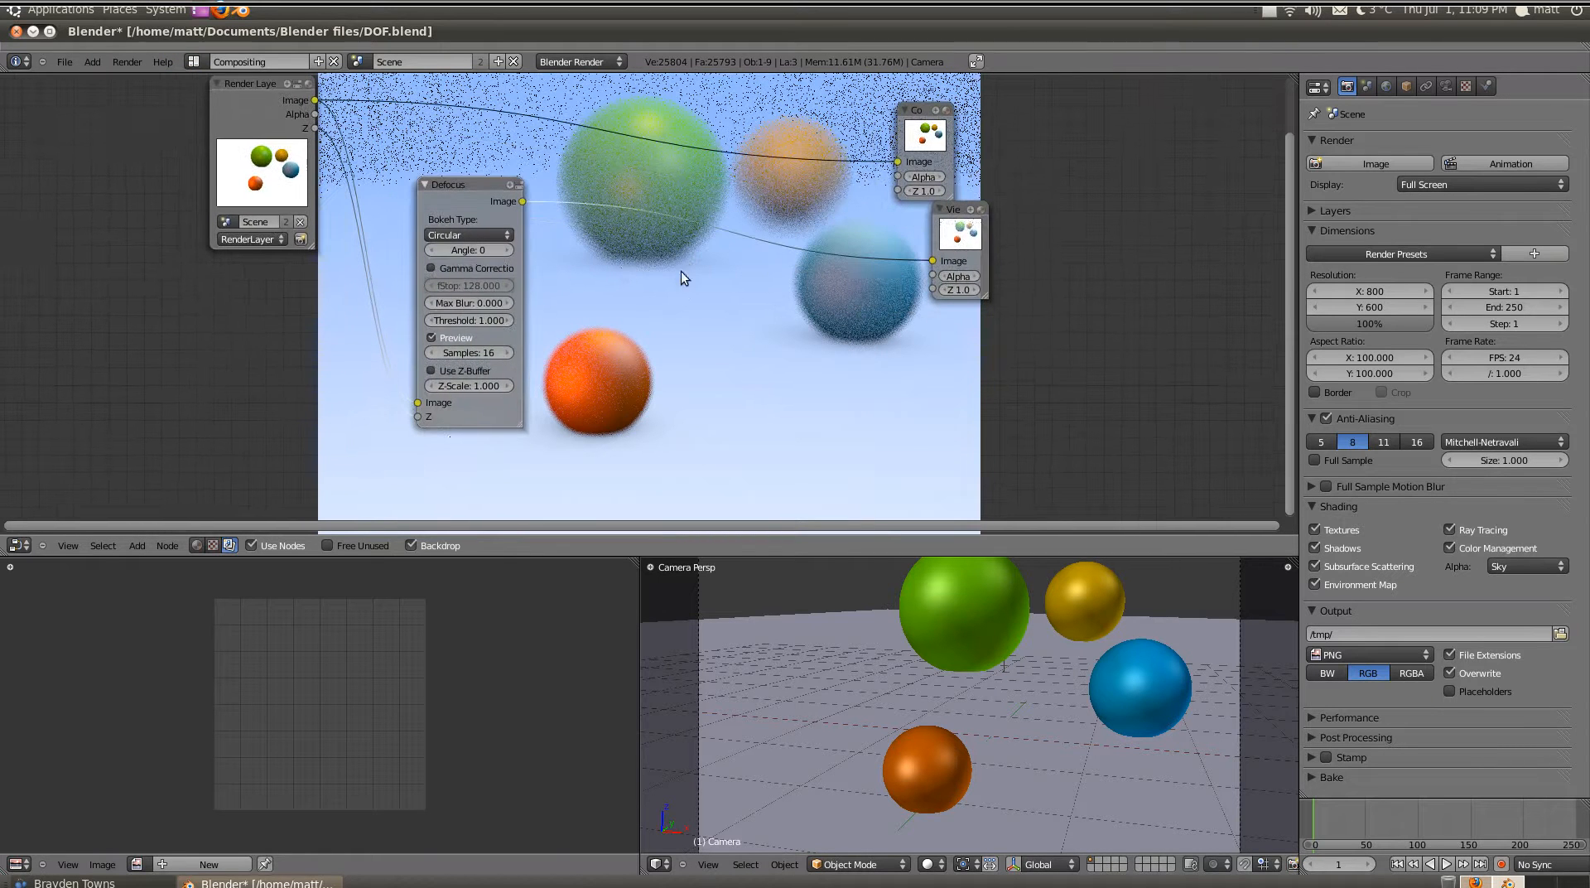
# - Configure the Defocus node with Preview off, Use Z-Buffer on and fStop at 3.9, and examine the blurred backdrop
pyautogui.click(432, 337)
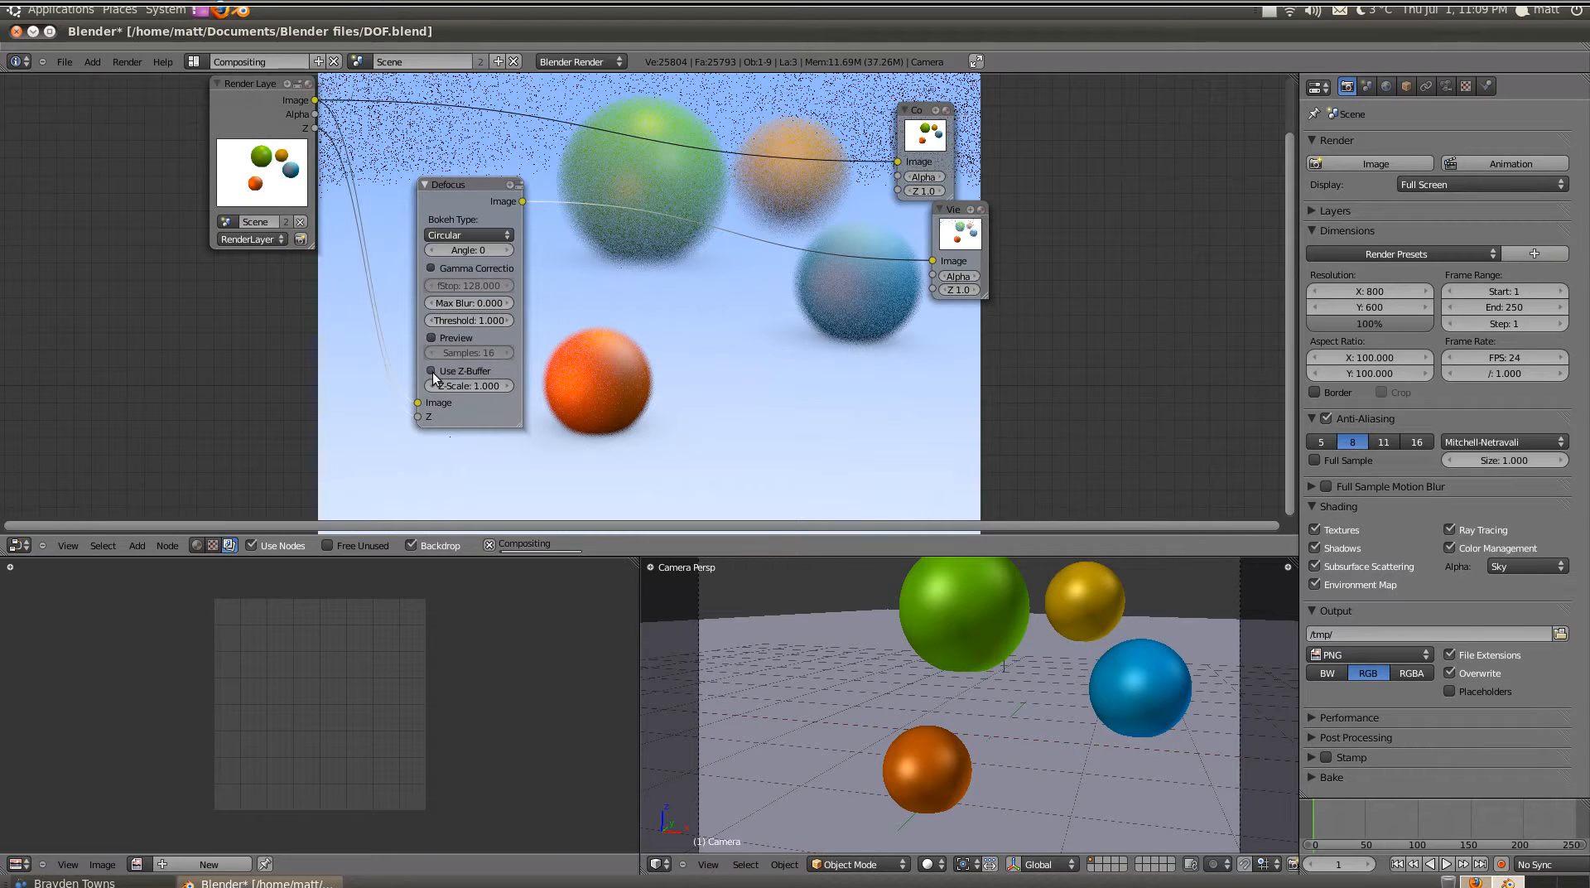
pyautogui.click(432, 371)
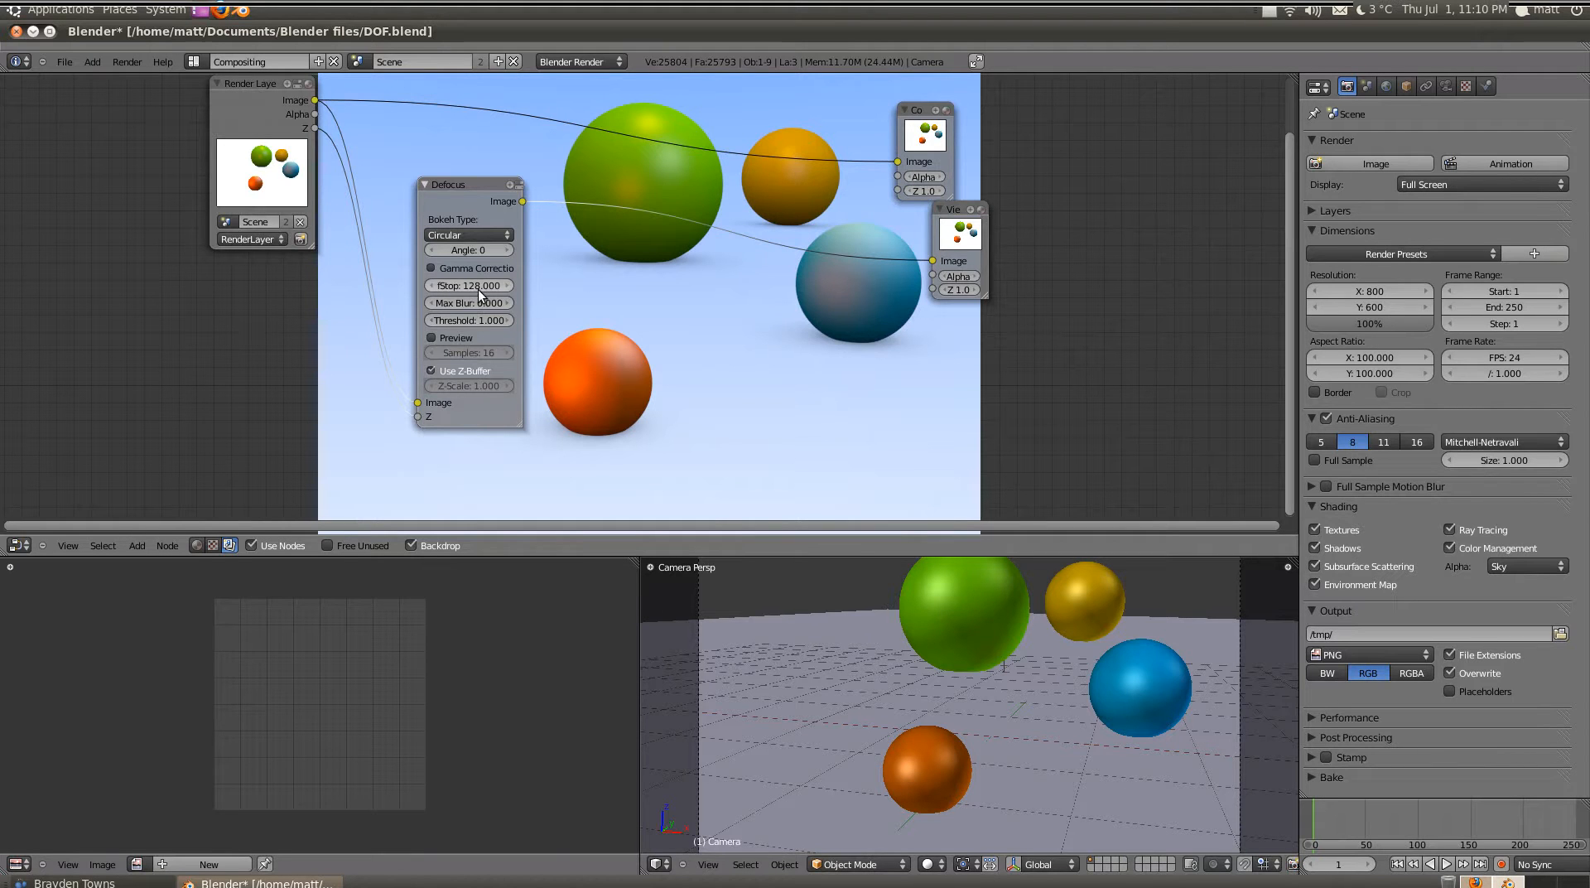
pyautogui.moveTo(461, 285); pyautogui.dragTo(507, 284)
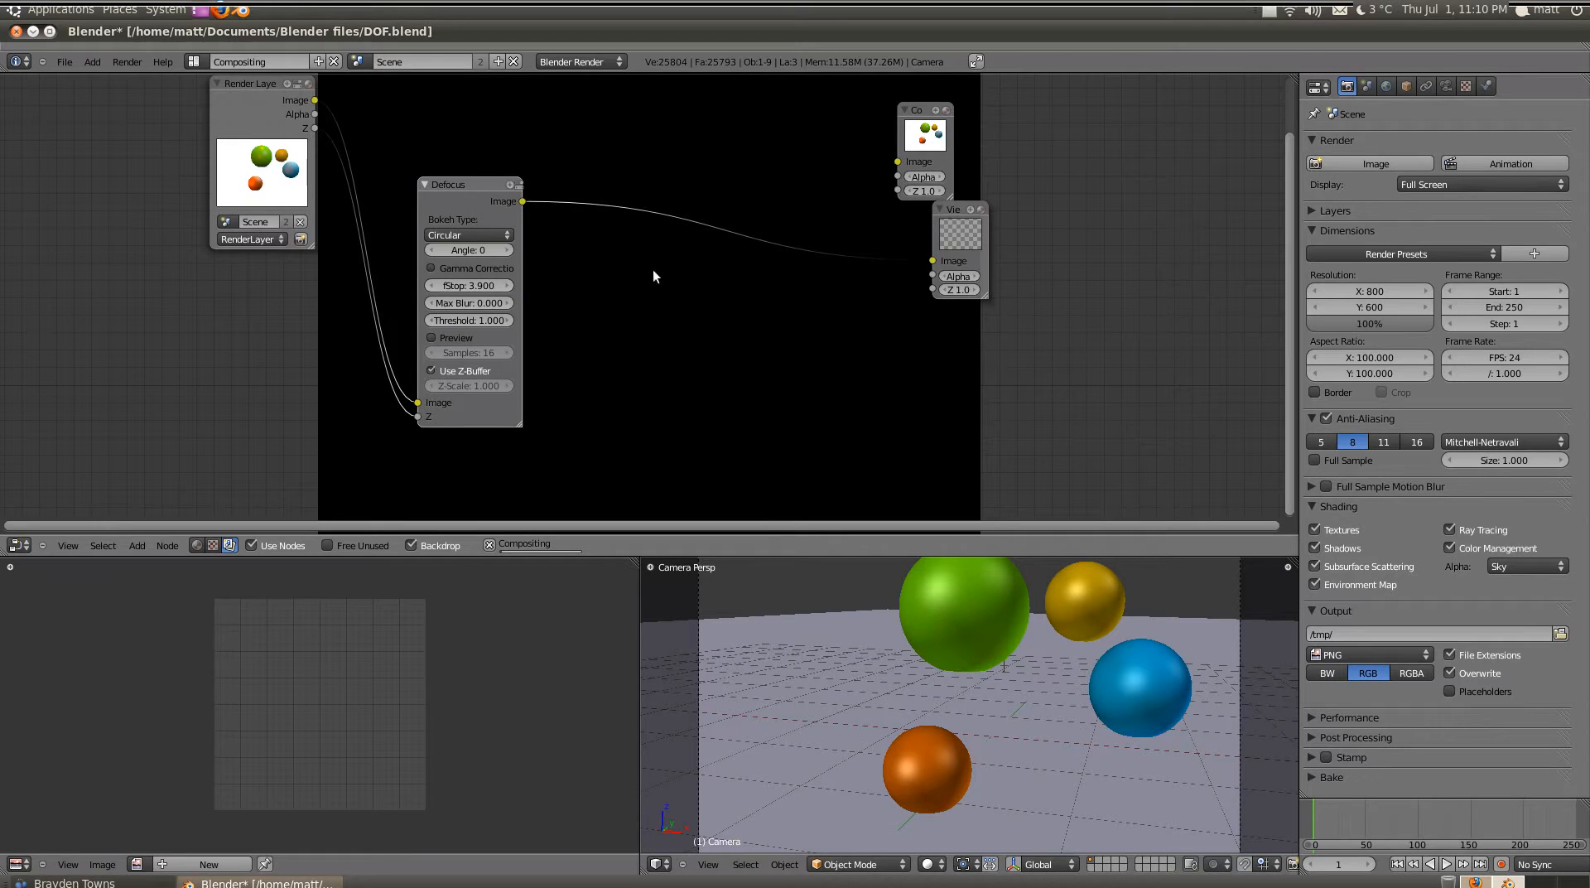
pyautogui.click(963, 215)
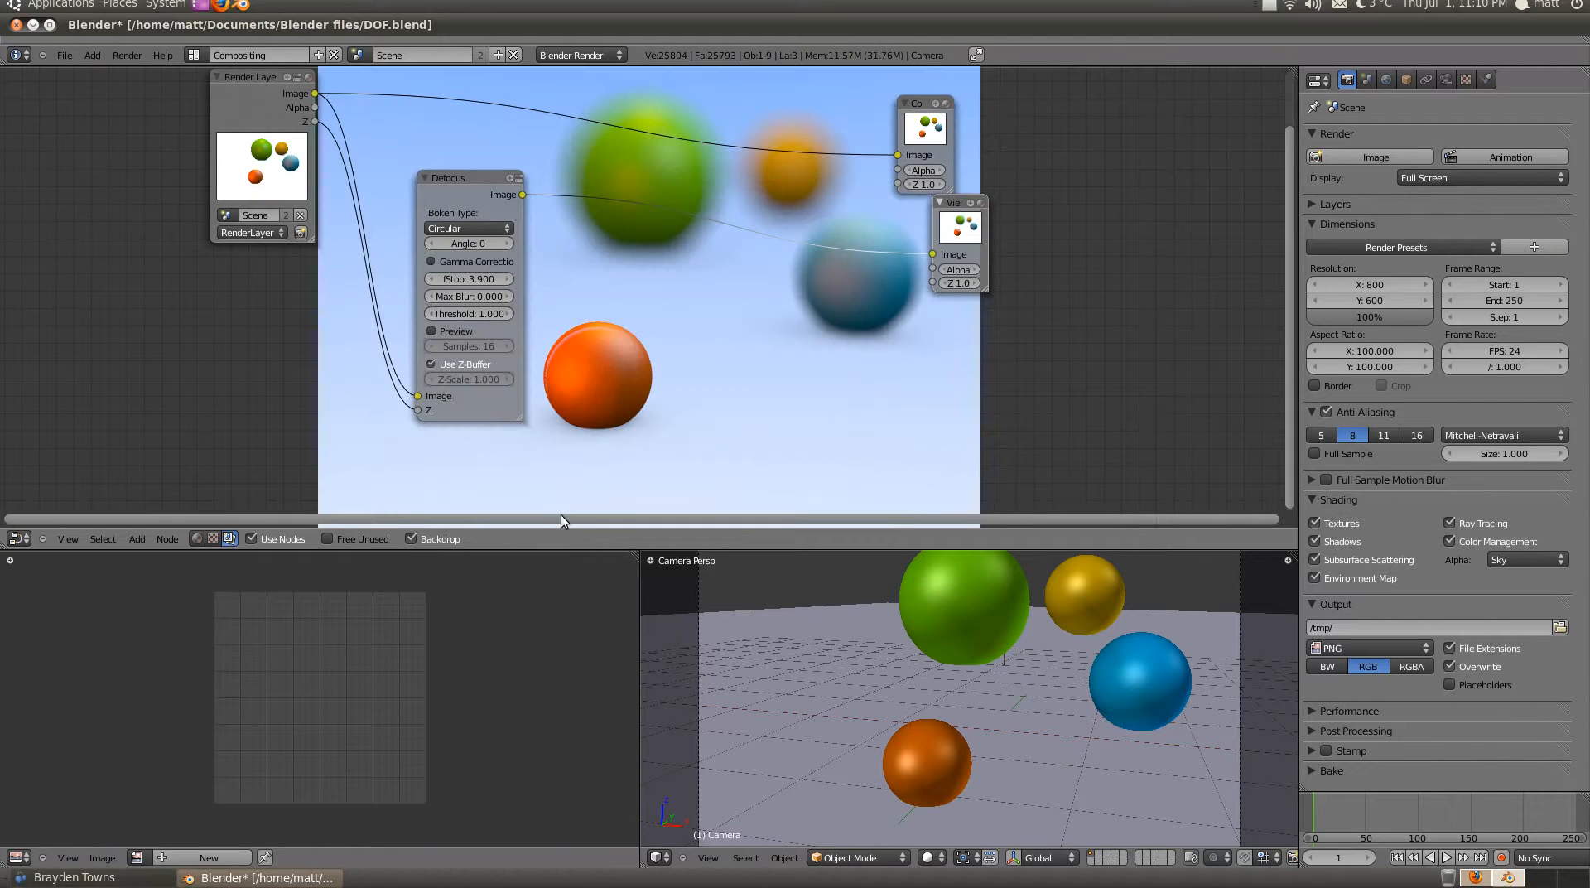
pyautogui.moveTo(841, 325); pyautogui.dragTo(782, 259, button='middle')
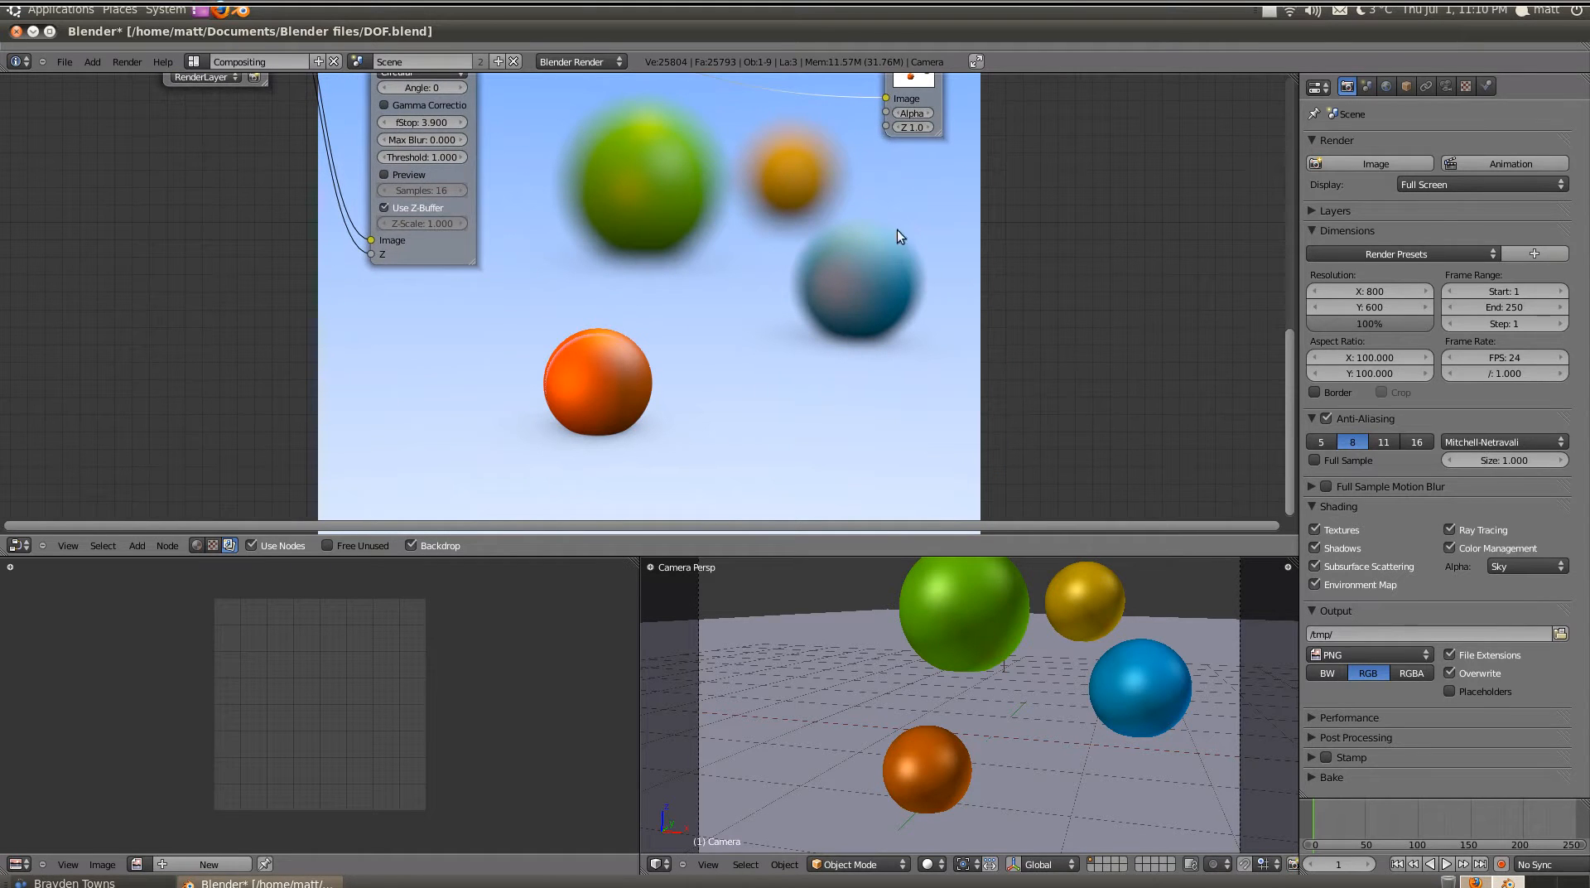
pyautogui.moveTo(648, 369); pyautogui.dragTo(634, 346, button='middle')
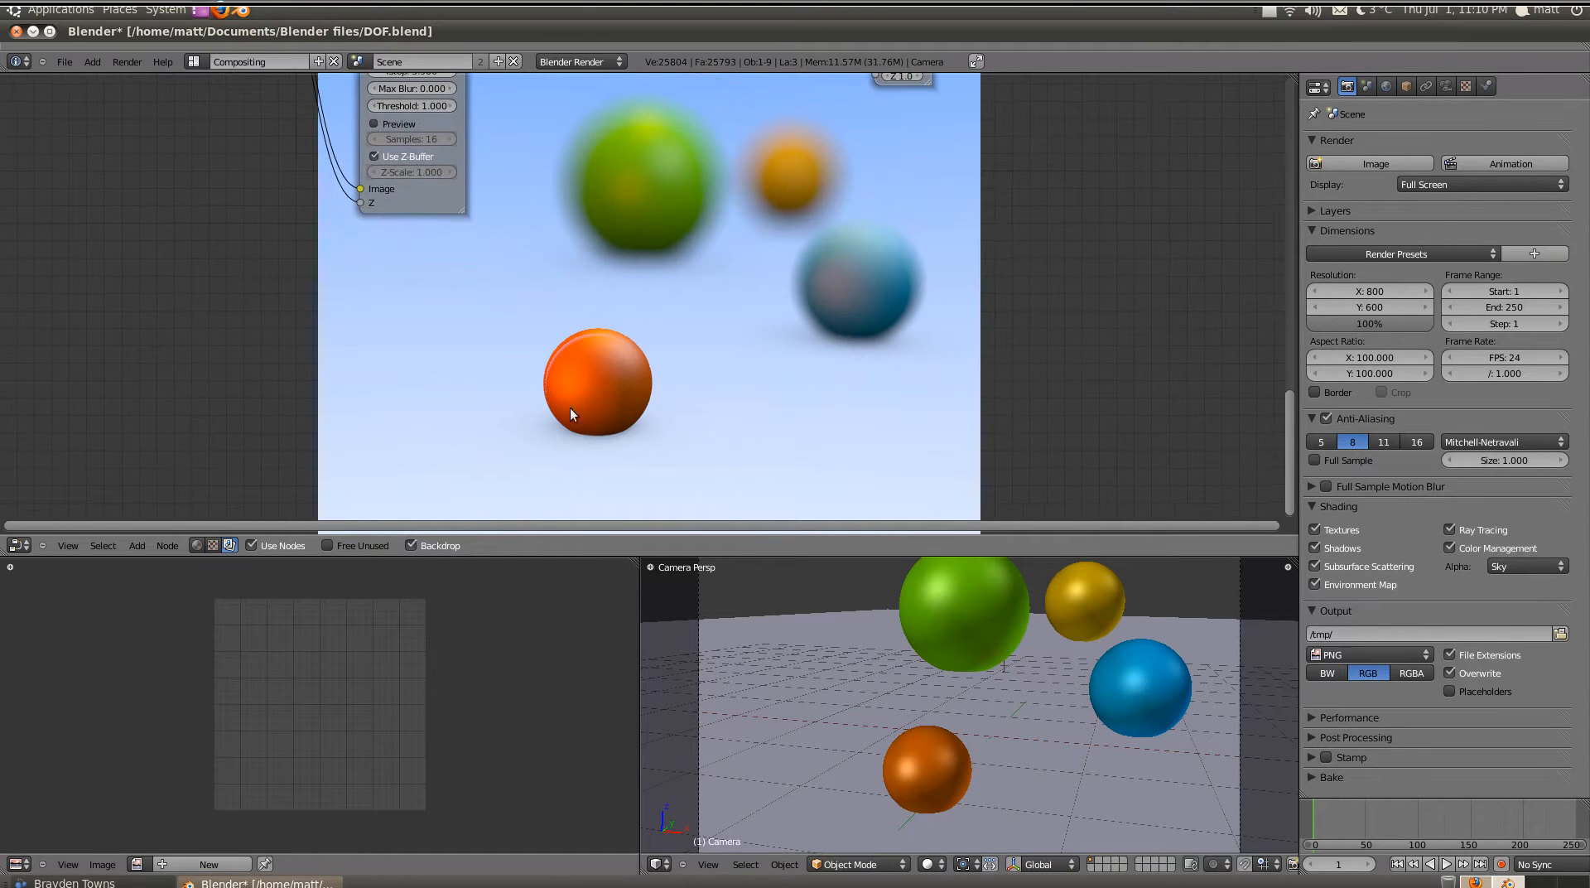
# - Try an fStop of 12.6 on the Defocus node and settle on 5.2
pyautogui.moveTo(420, 83); pyautogui.dragTo(443, 167, button='middle')
pyautogui.moveTo(458, 202); pyautogui.dragTo(480, 204)
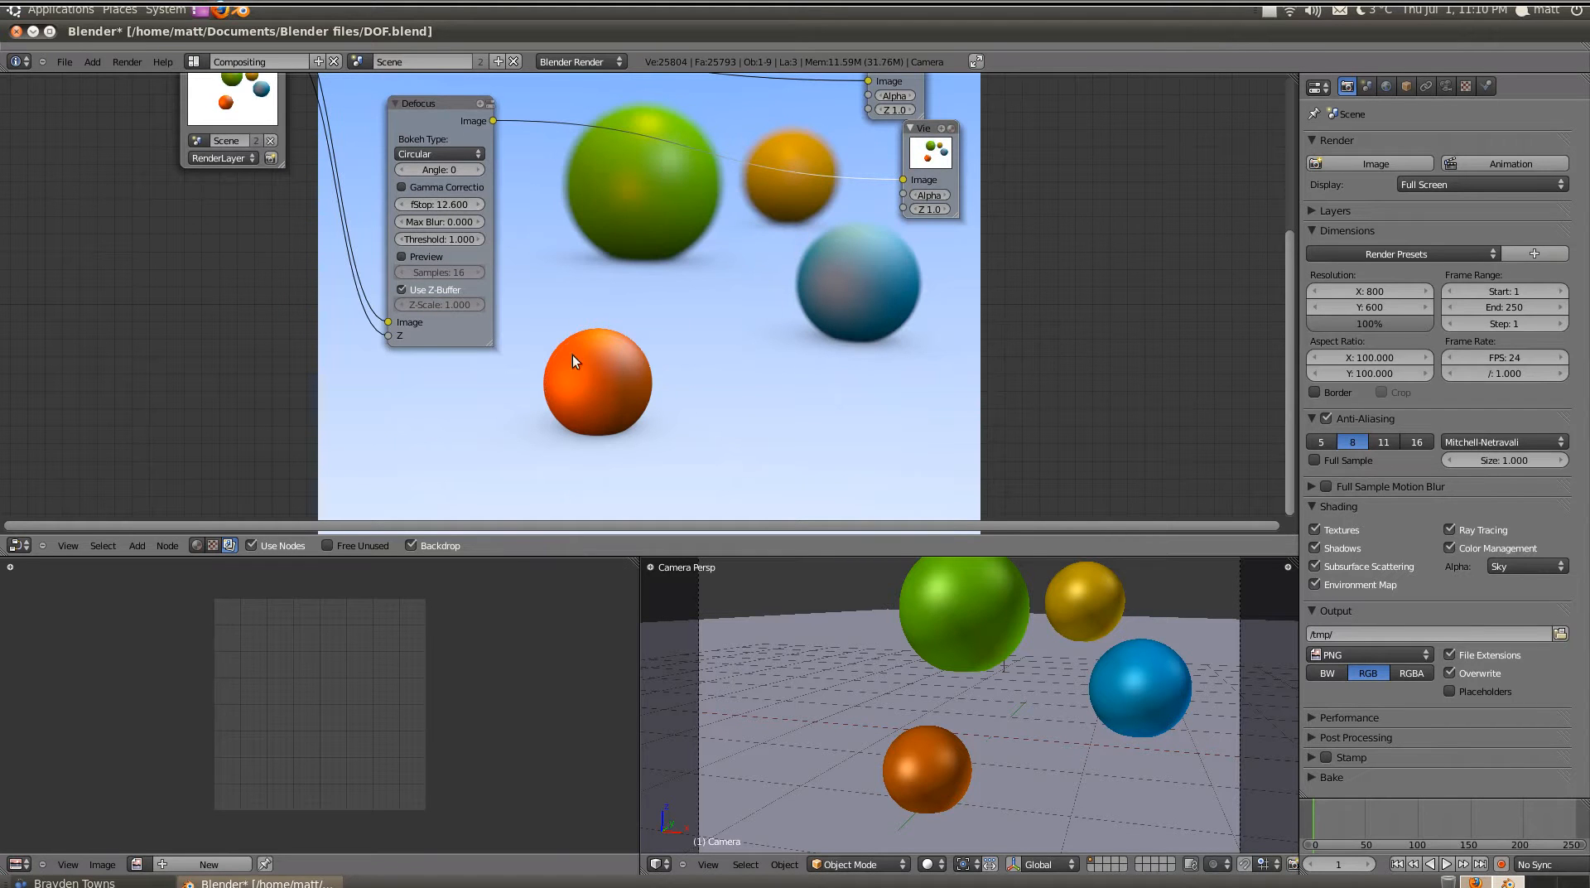
pyautogui.moveTo(458, 205); pyautogui.dragTo(406, 206)
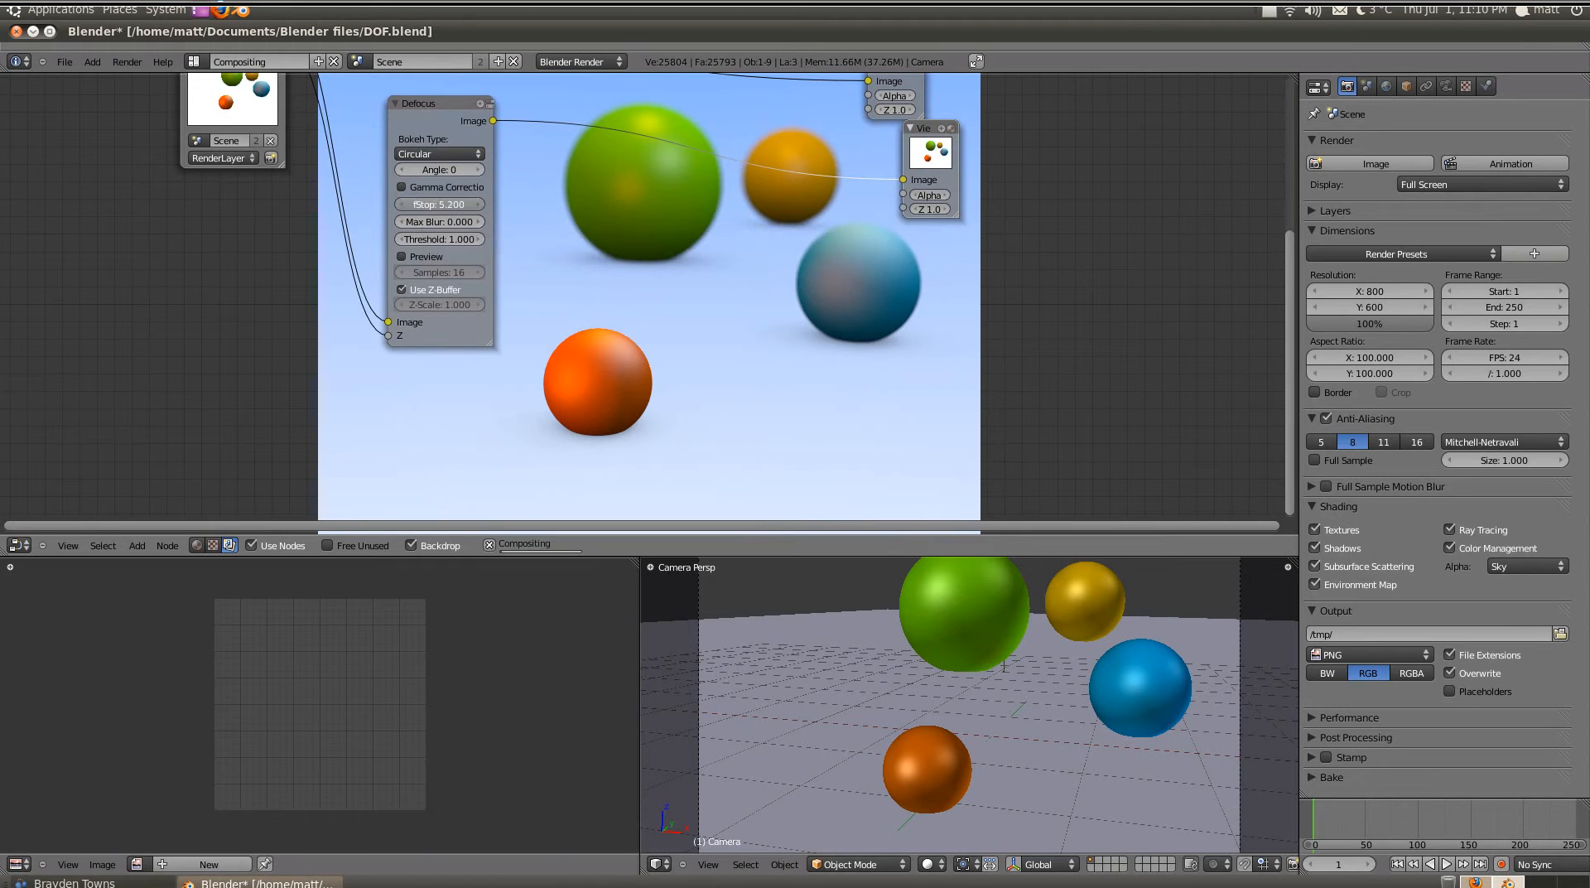
pyautogui.moveTo(889, 272); pyautogui.dragTo(871, 336, button='middle')
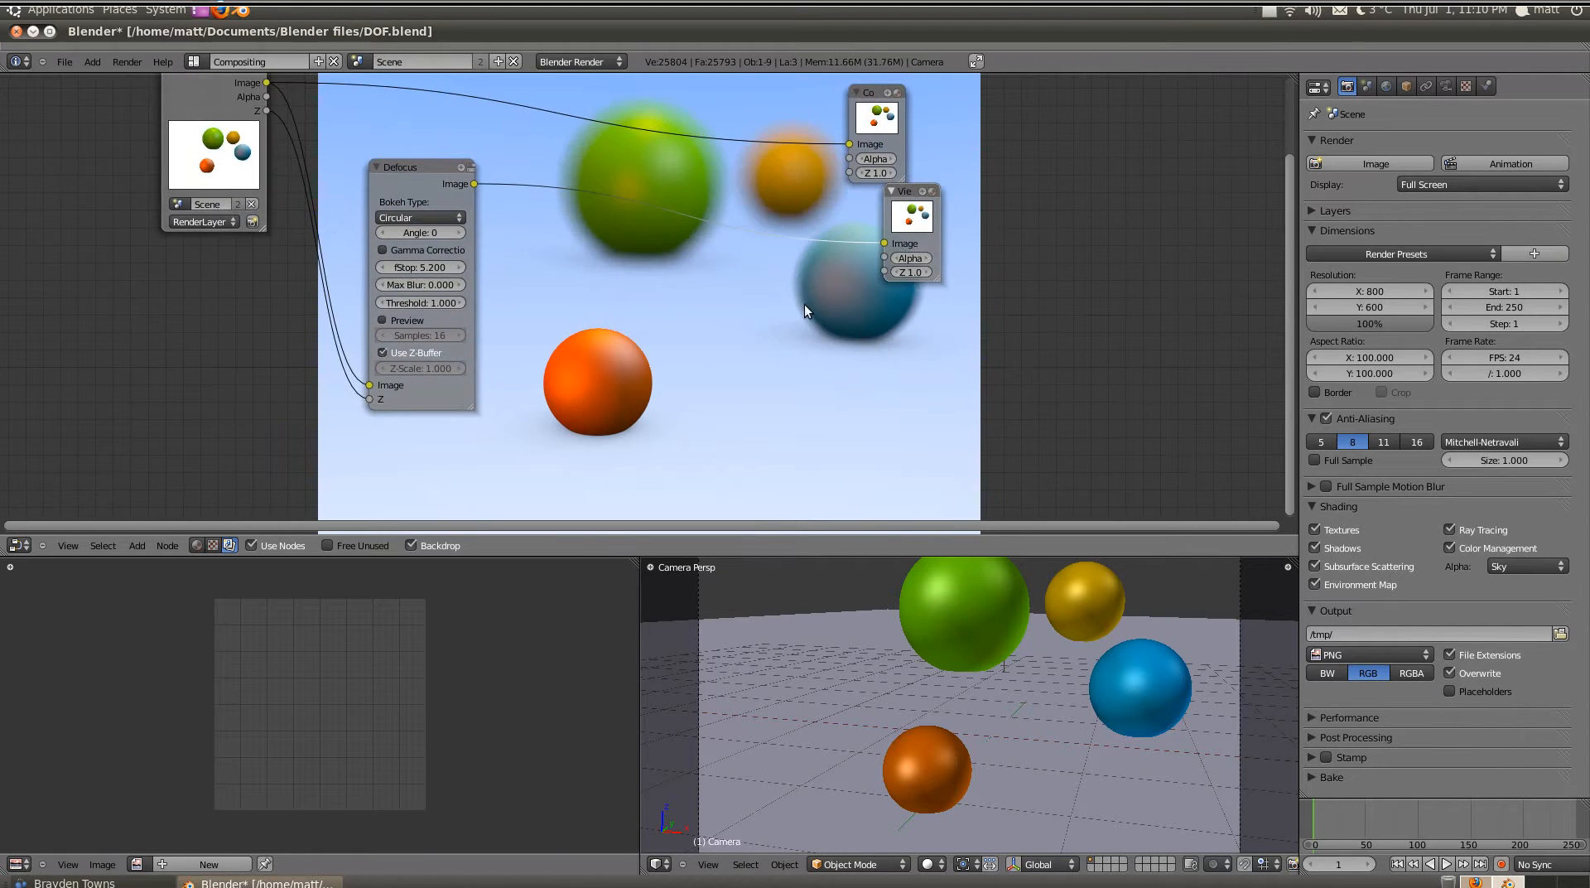